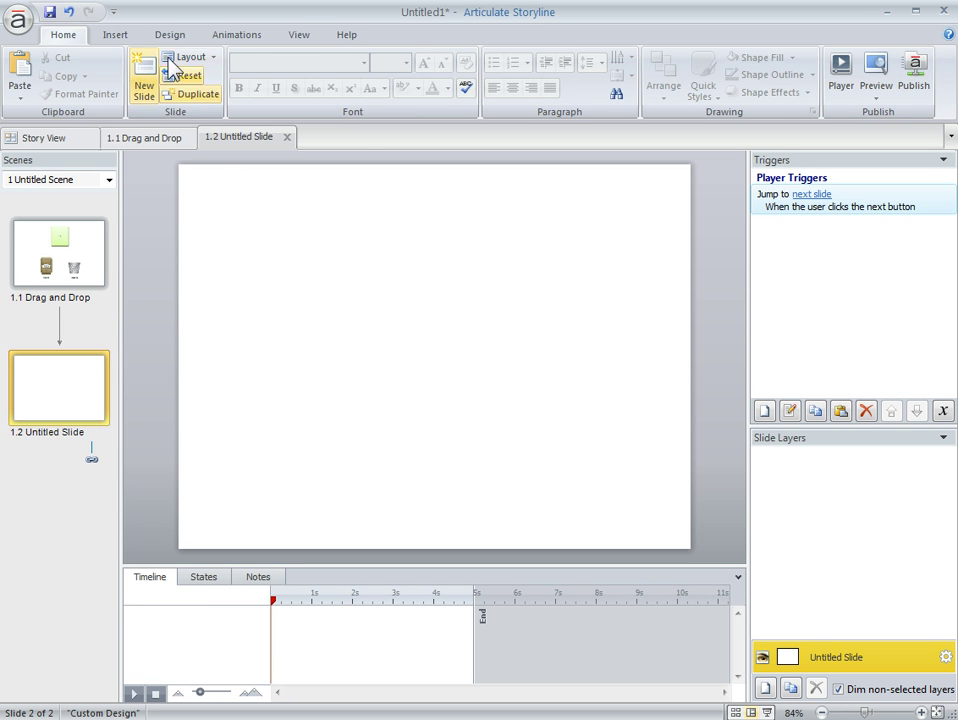
# Insert the illustrated Female 2 character with a Talking expression, sitting at a desk with a phone
pyautogui.click(120, 34)
pyautogui.click(396, 90)
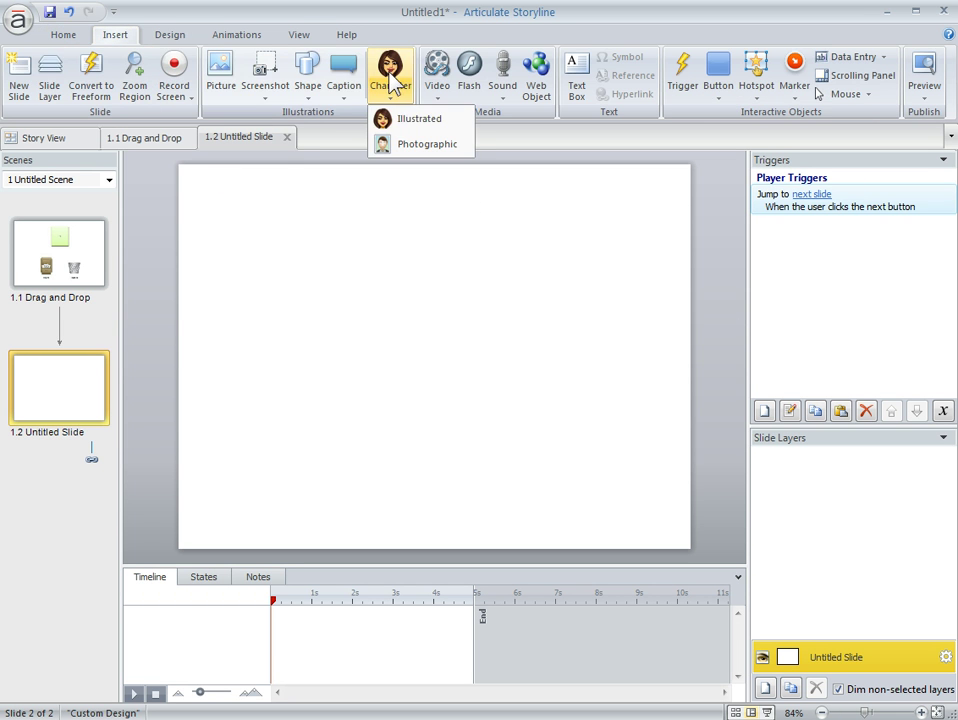
pyautogui.click(408, 128)
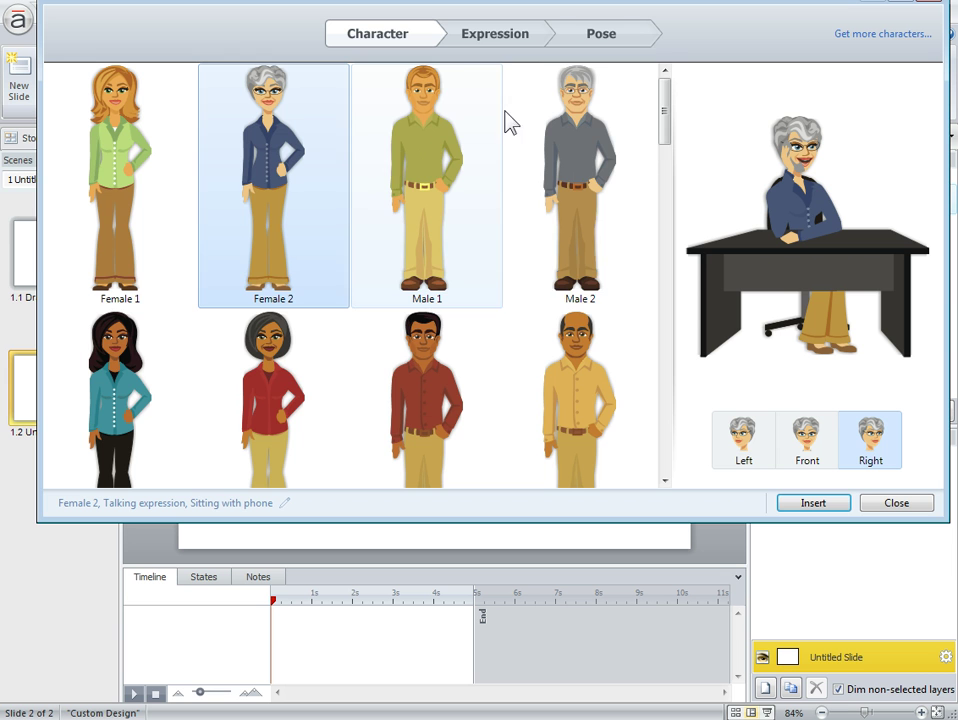
pyautogui.click(494, 36)
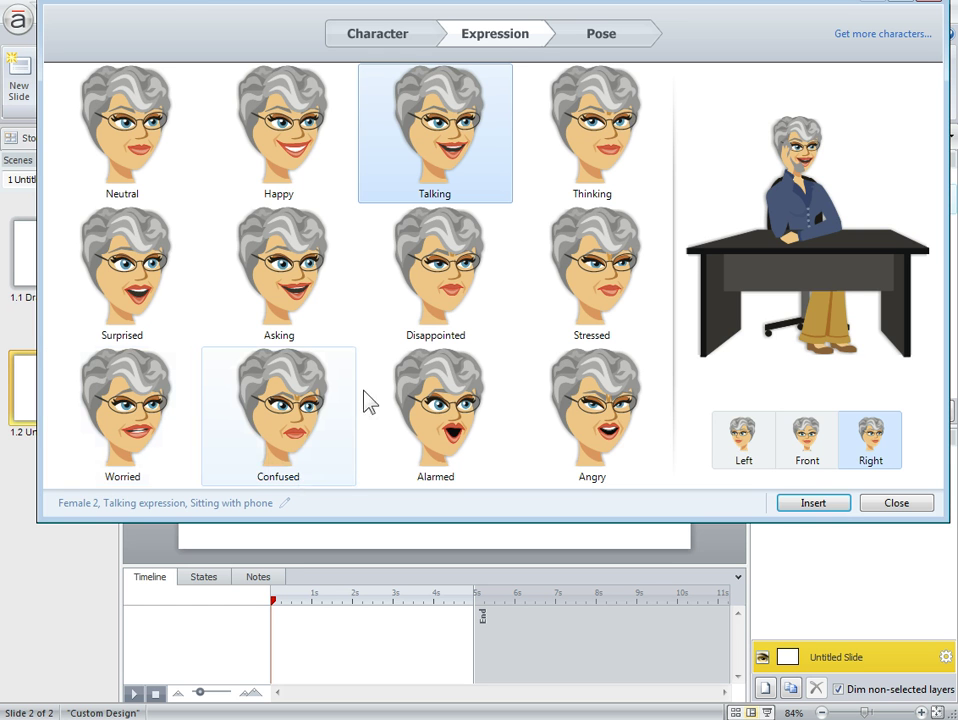
pyautogui.click(615, 42)
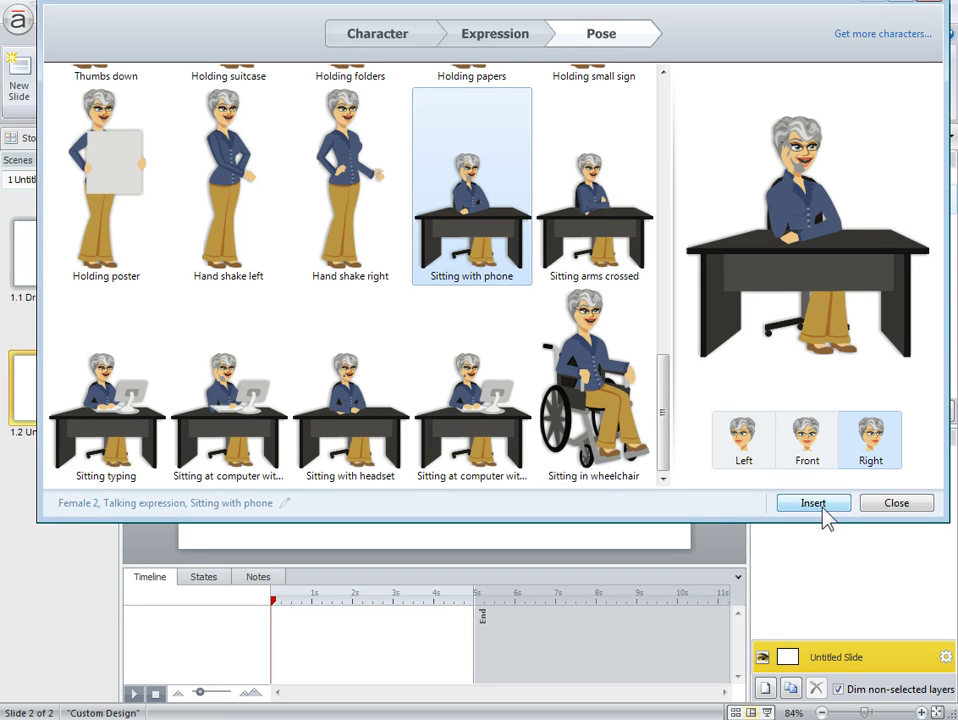
pyautogui.click(782, 505)
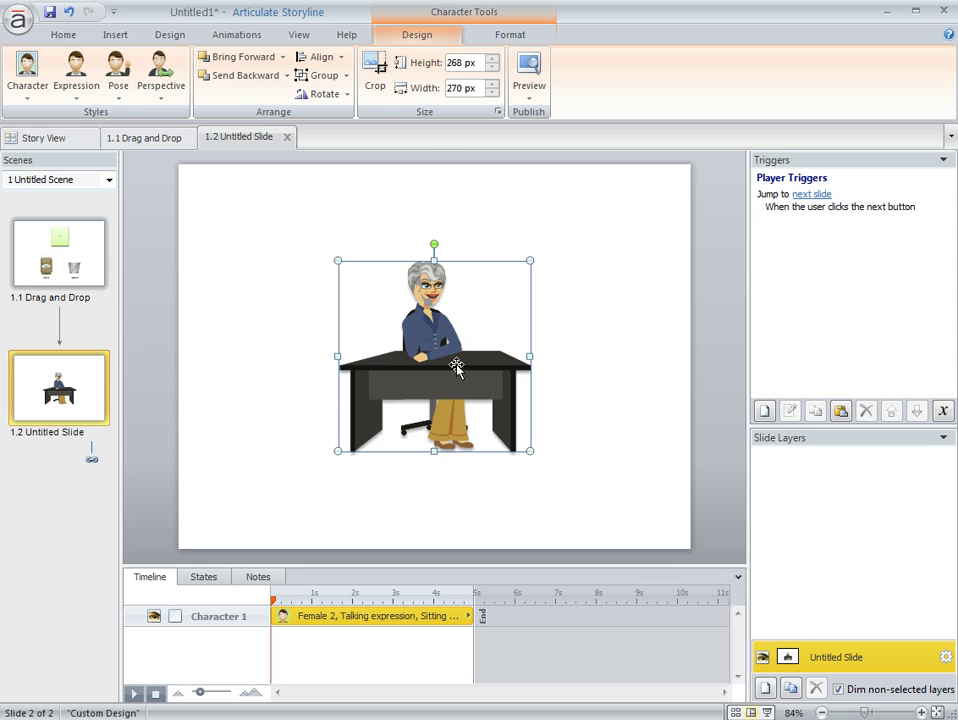
# Crop the character to head and shoulders without the desk and enlarge it to 208 px
pyautogui.click(377, 80)
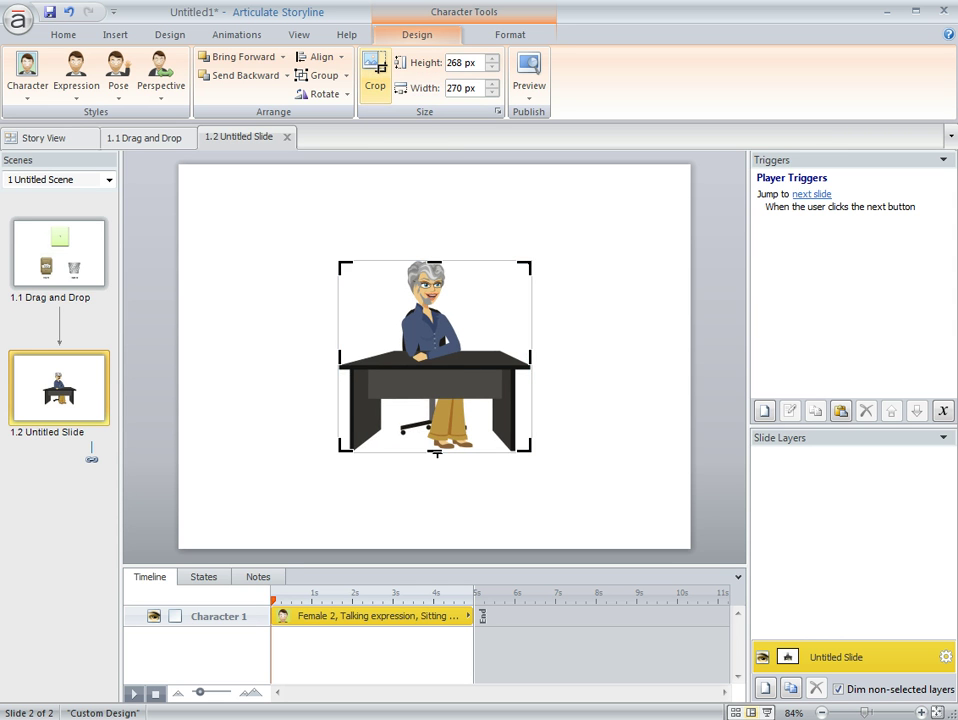
pyautogui.moveTo(435, 452); pyautogui.dragTo(434, 347)
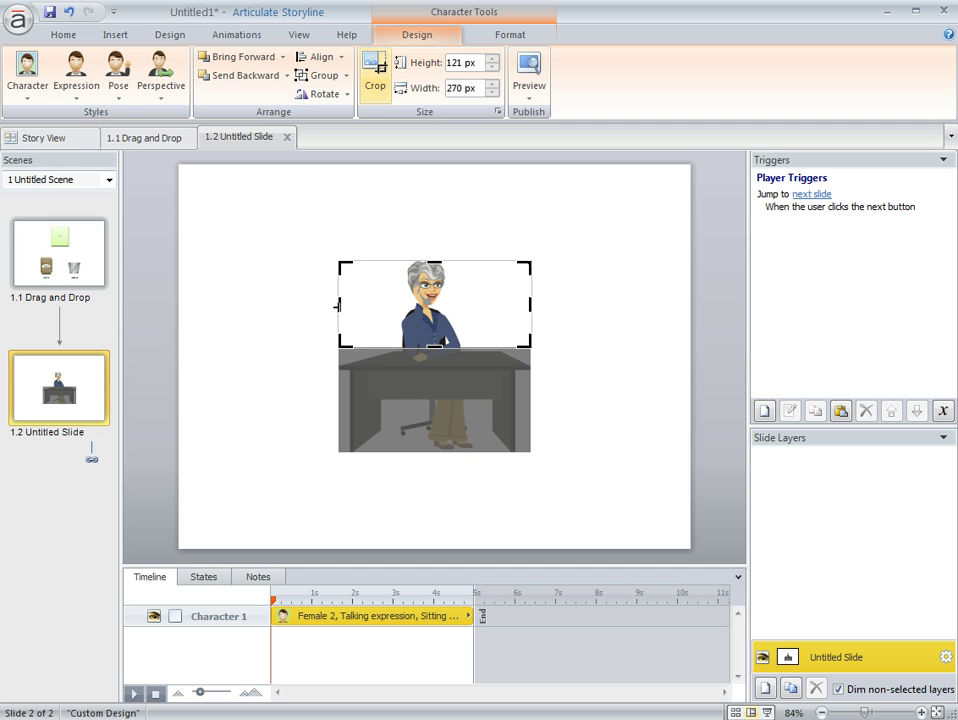
pyautogui.moveTo(339, 305); pyautogui.dragTo(384, 314)
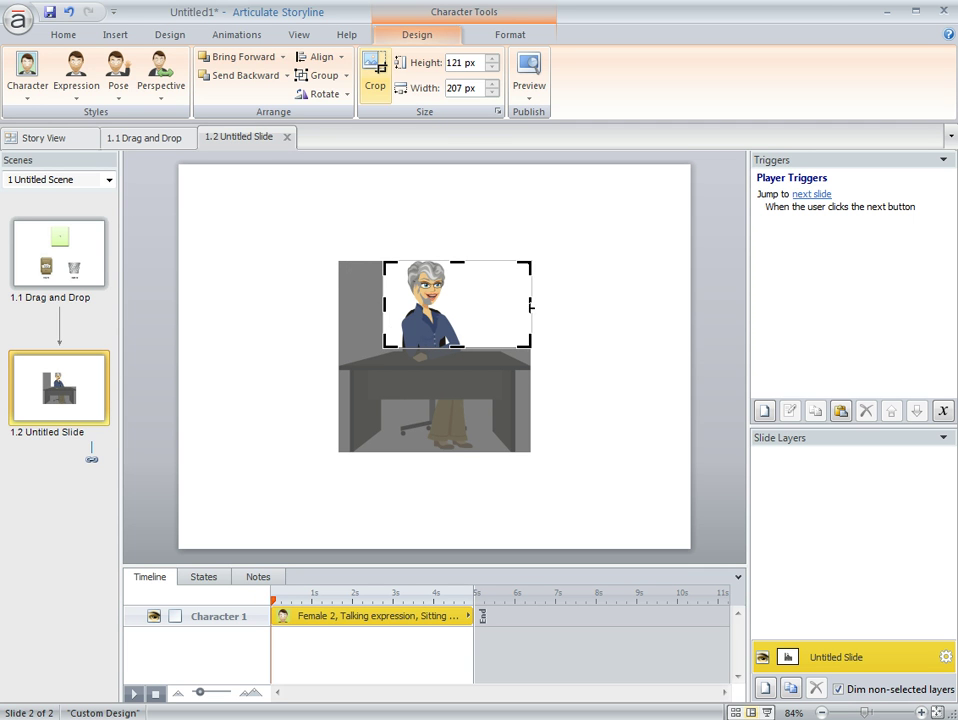
pyautogui.moveTo(530, 305); pyautogui.dragTo(270, 258)
pyautogui.click(601, 301)
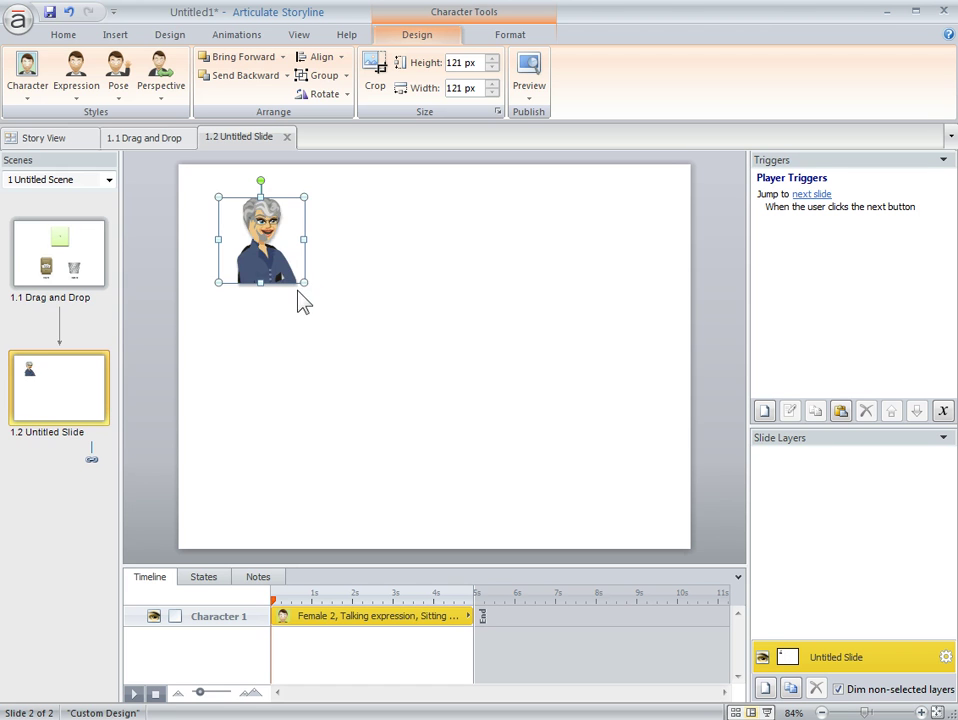
pyautogui.moveTo(311, 292); pyautogui.dragTo(391, 356)
# Draw a text box right of the character for the caption 'I have a problem.'
pyautogui.click(427, 316)
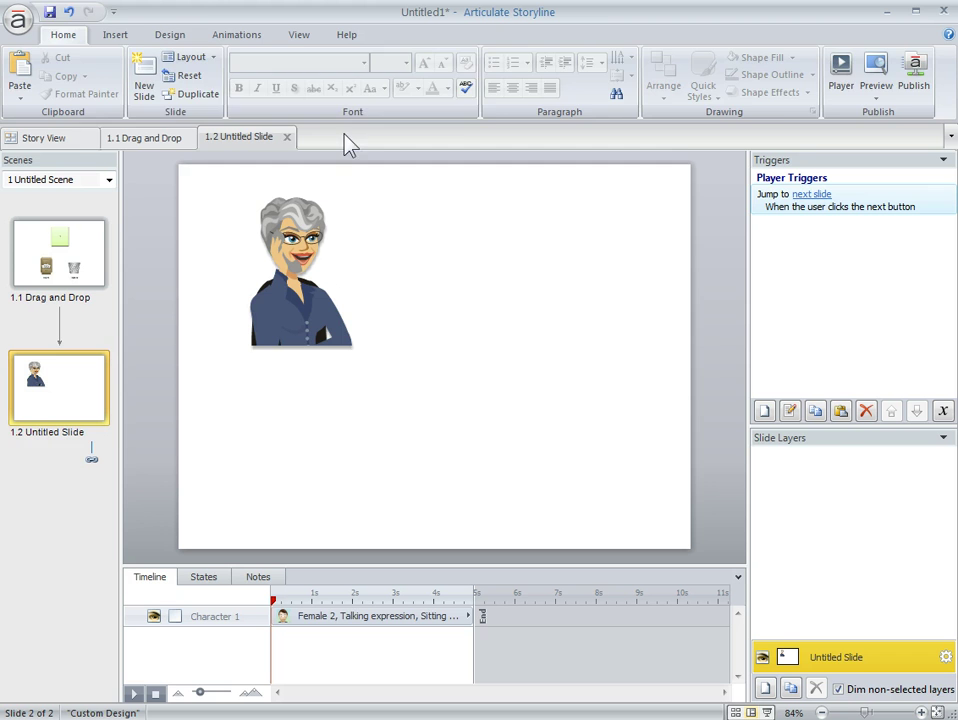
pyautogui.click(115, 35)
pyautogui.click(577, 78)
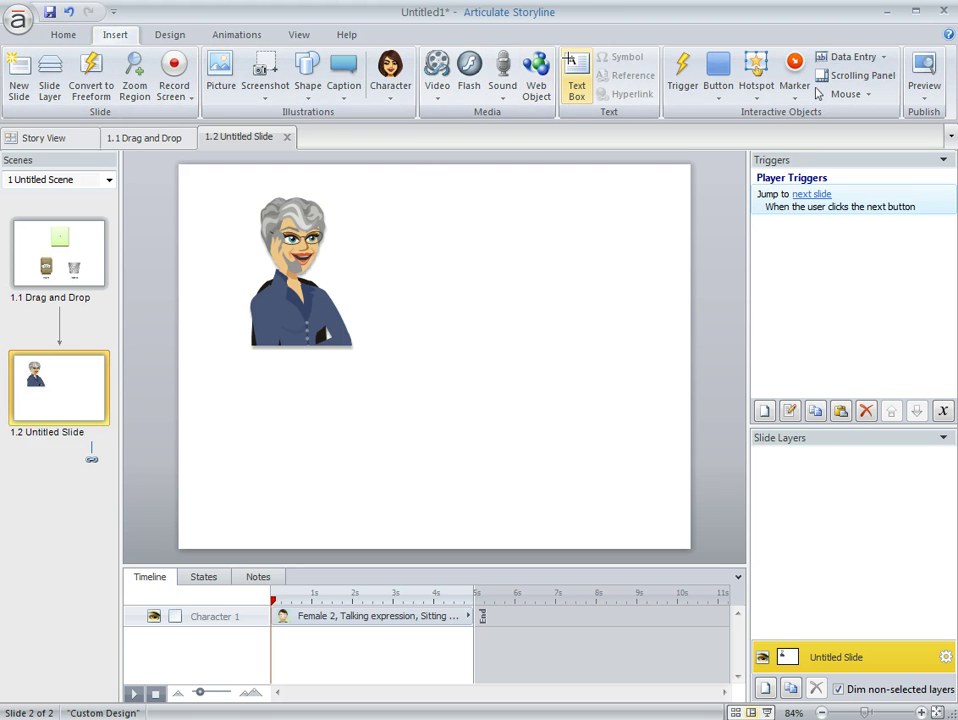
pyautogui.click(395, 209)
pyautogui.moveTo(395, 209); pyautogui.dragTo(618, 295)
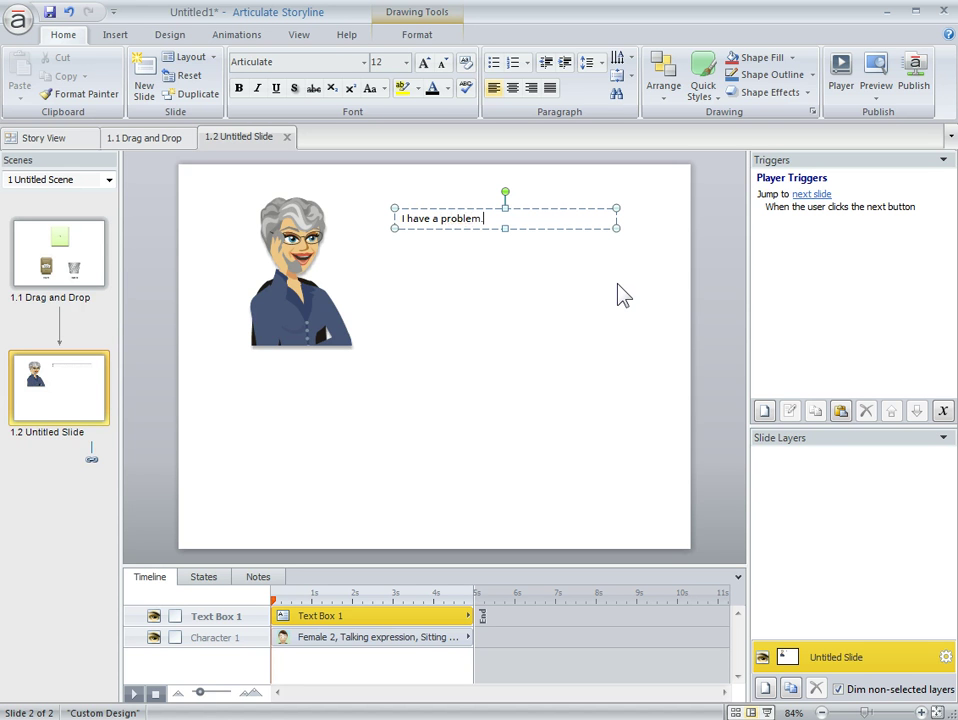
# Enlarge the caption text to 24 pt
pyautogui.click(580, 214)
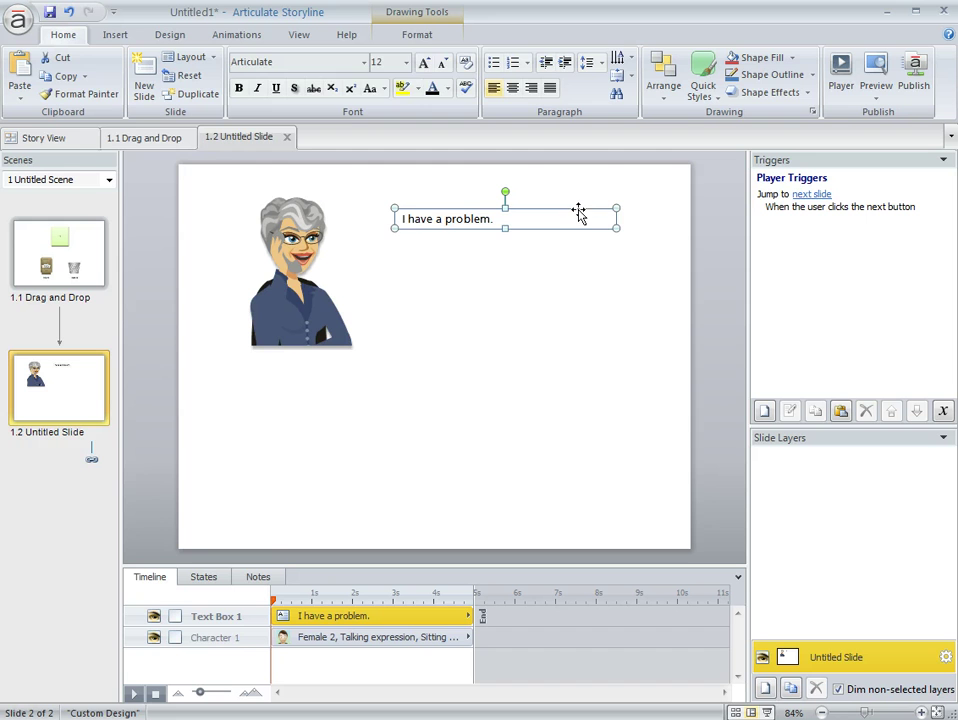
pyautogui.click(425, 62)
pyautogui.click(425, 62)
pyautogui.click(425, 62)
pyautogui.click(425, 62)
pyautogui.click(425, 63)
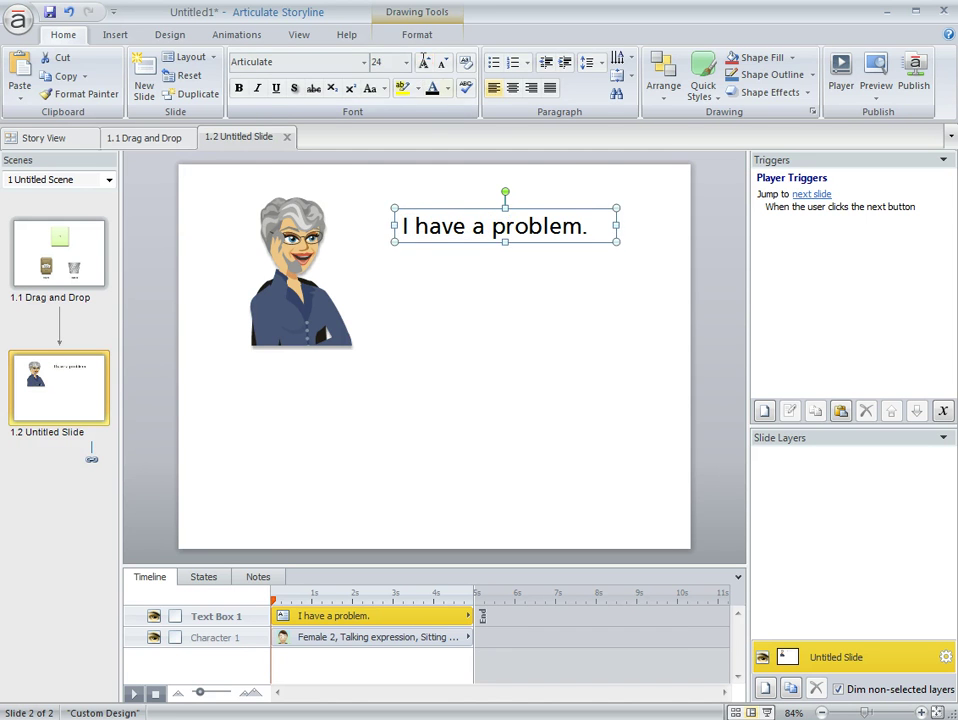
pyautogui.press('Escape')
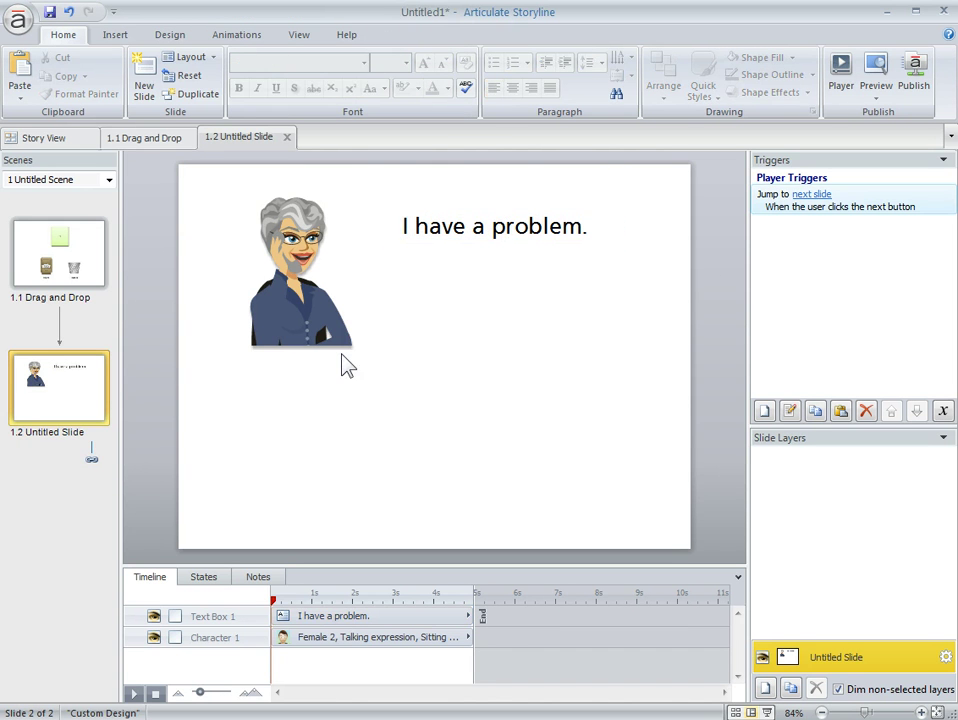
# Duplicate the character and change the copy to Female 1, sideways, Neutral, Sitting with headset
pyautogui.moveTo(317, 293); pyautogui.dragTo(648, 473)
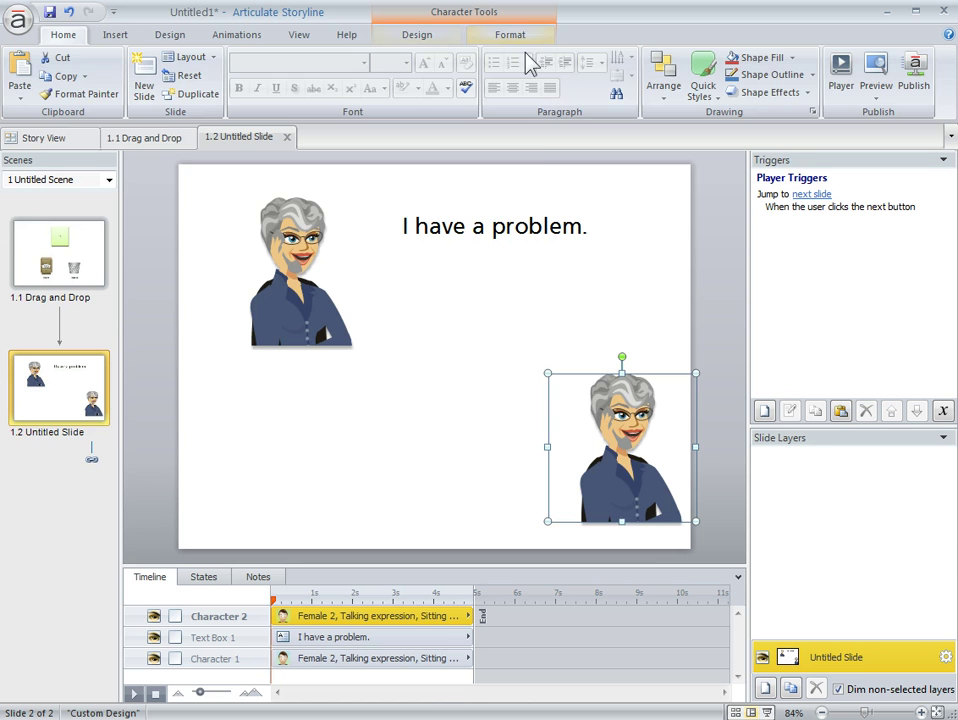
pyautogui.doubleClick(640, 452)
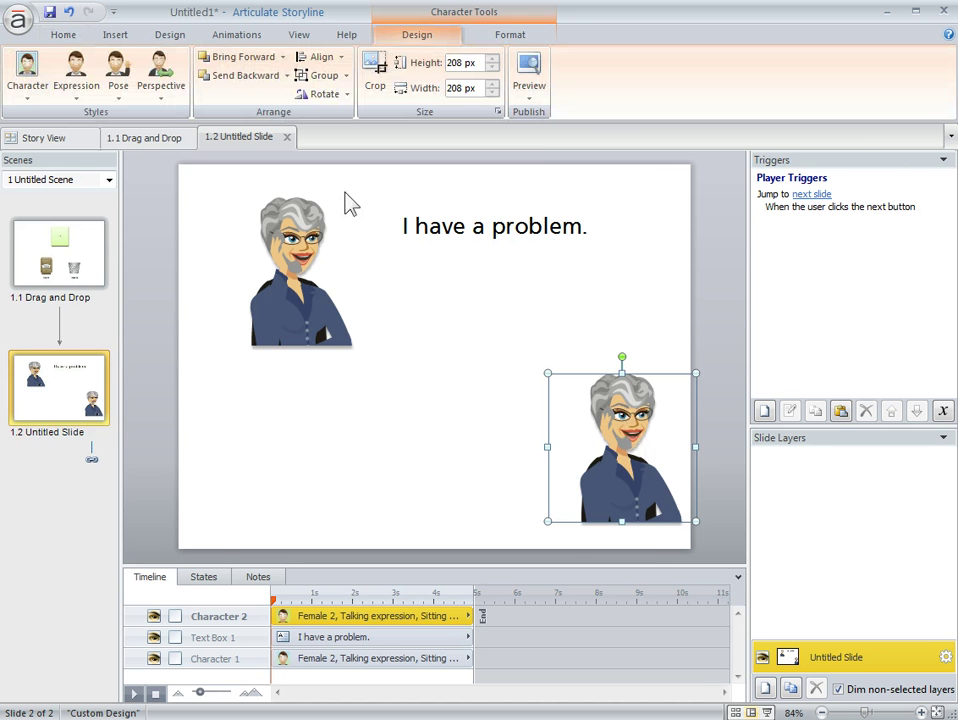
pyautogui.click(25, 72)
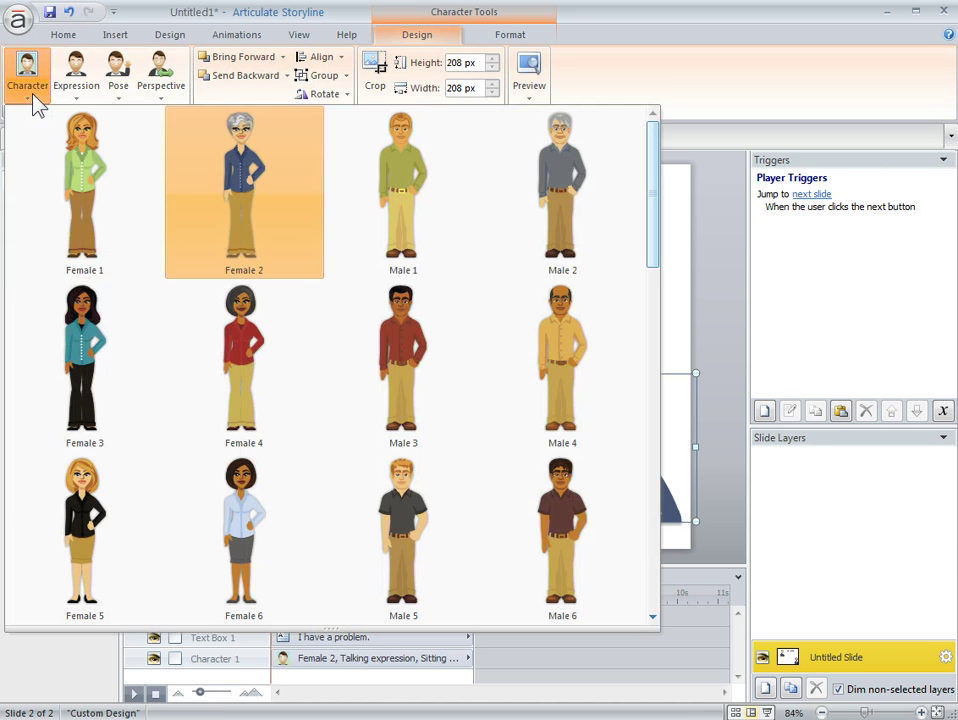
pyautogui.click(94, 174)
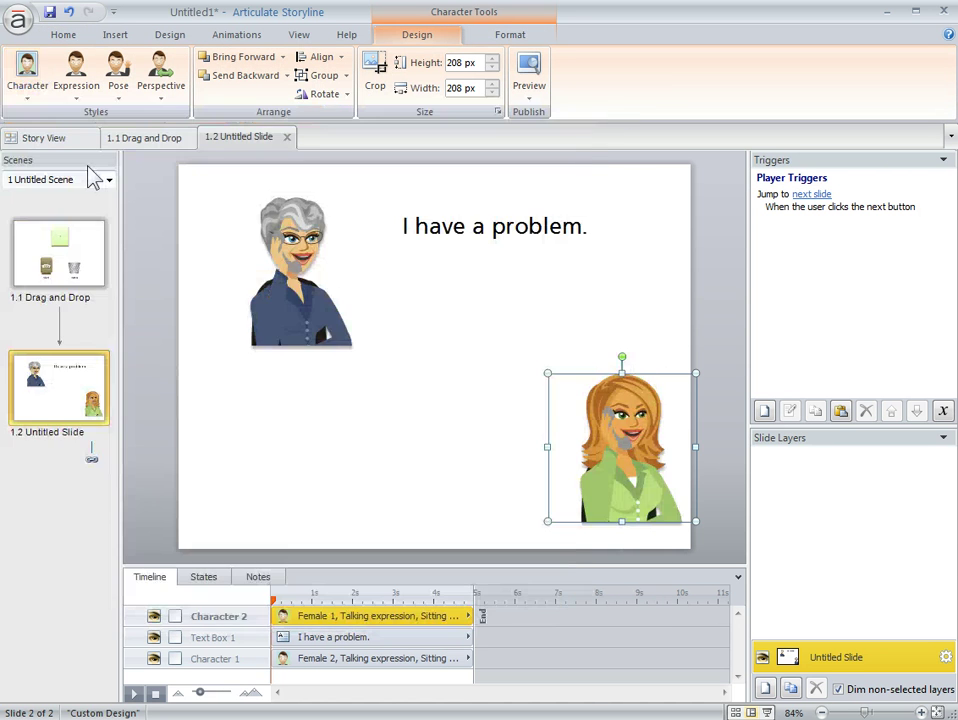
pyautogui.click(165, 100)
pyautogui.click(186, 168)
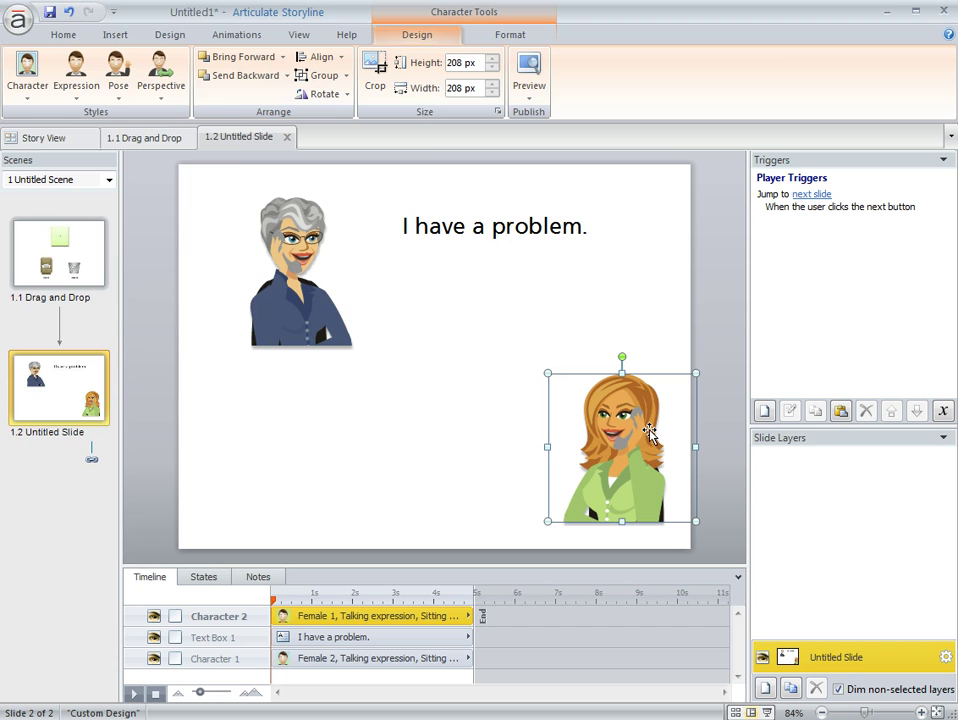
pyautogui.click(77, 95)
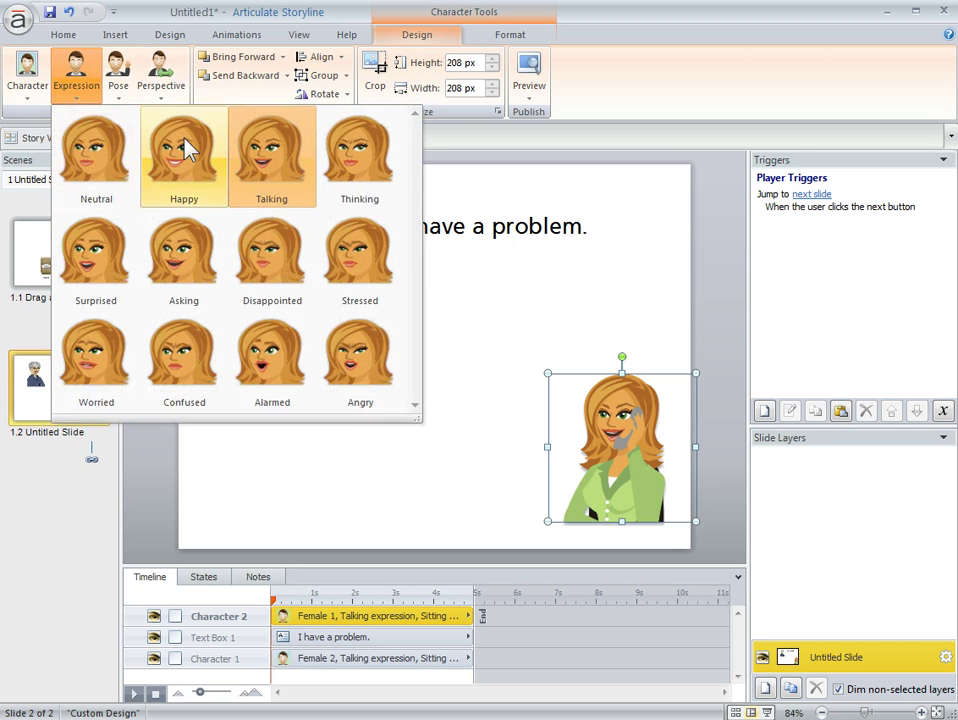
pyautogui.click(96, 154)
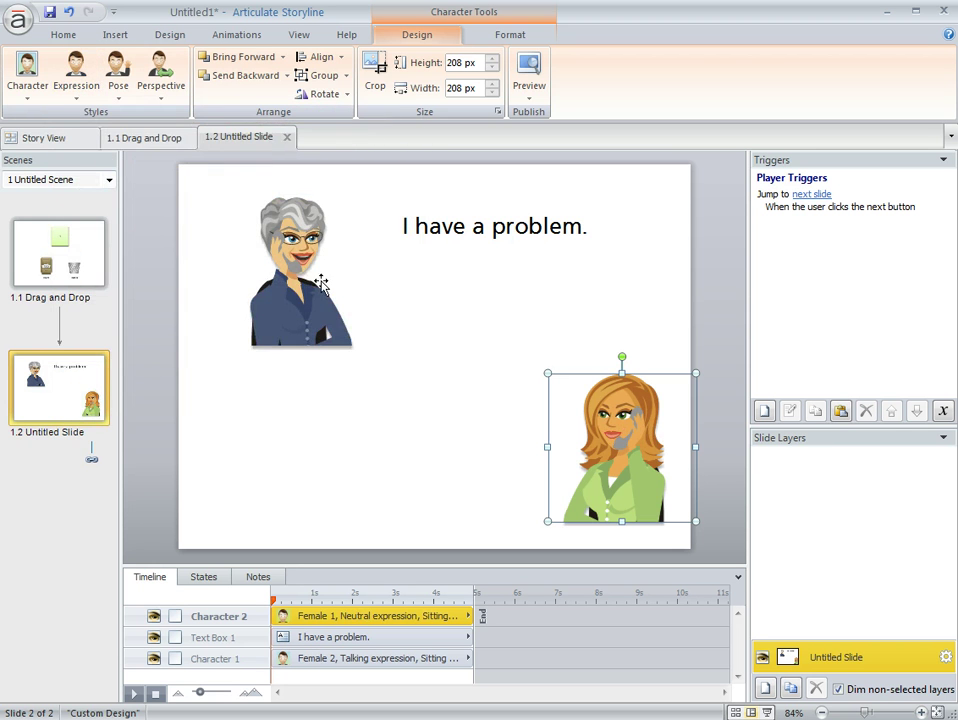
pyautogui.click(118, 95)
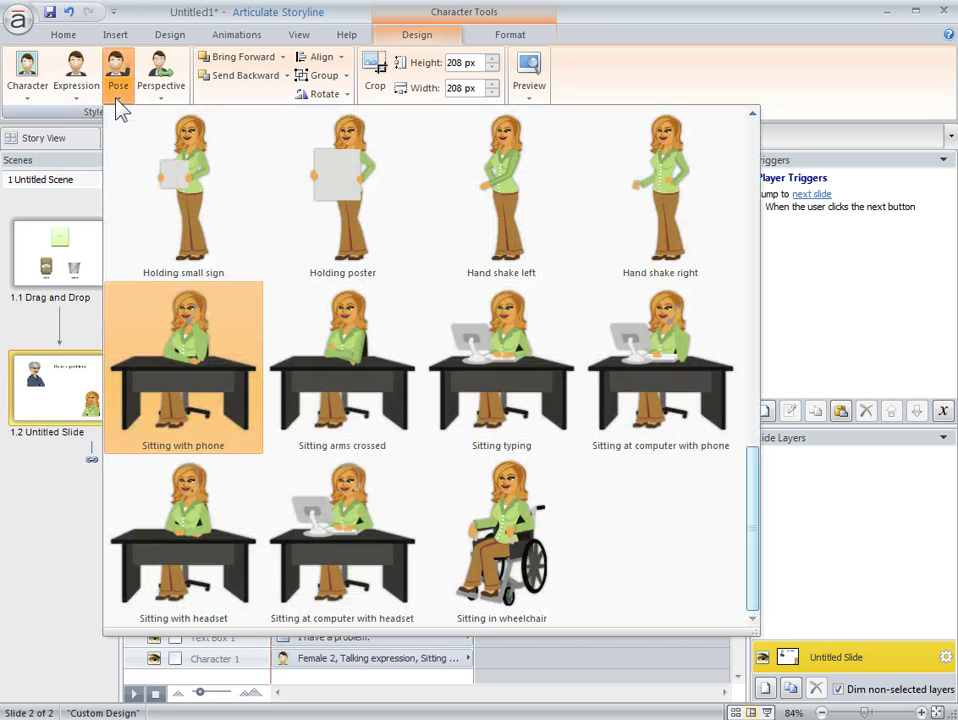
pyautogui.click(180, 514)
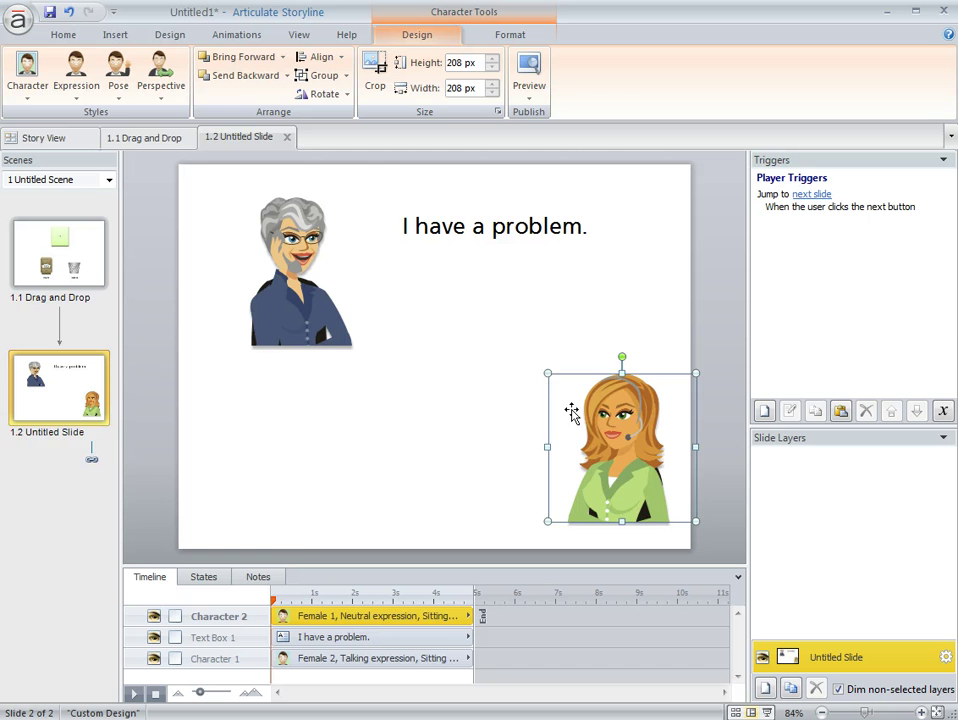
# Resize the headset woman to 296 px and move her to the lower right
pyautogui.moveTo(545, 372); pyautogui.dragTo(487, 312)
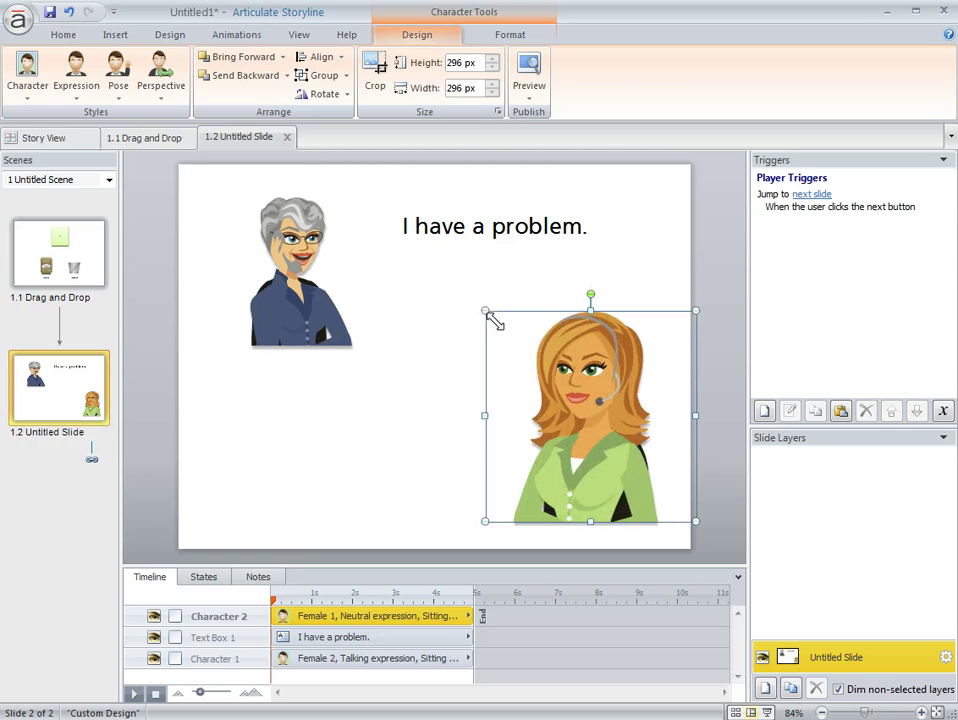
pyautogui.click(717, 414)
pyautogui.moveTo(610, 427); pyautogui.dragTo(627, 447)
# Draw a long thin rectangle across the middle of the slide
pyautogui.click(722, 305)
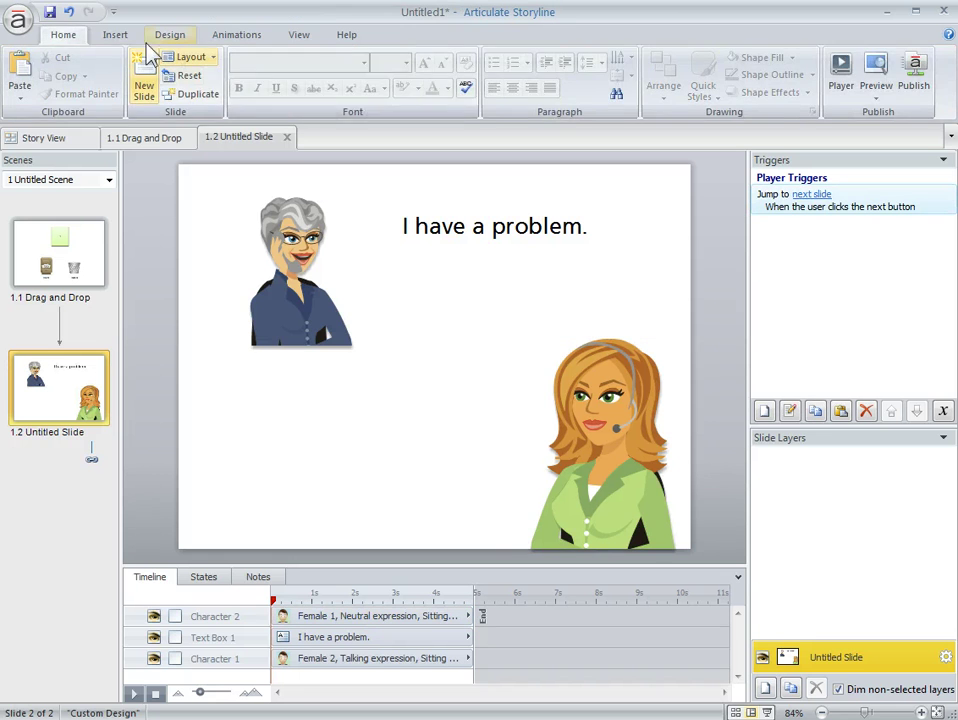
pyautogui.click(117, 35)
pyautogui.click(309, 92)
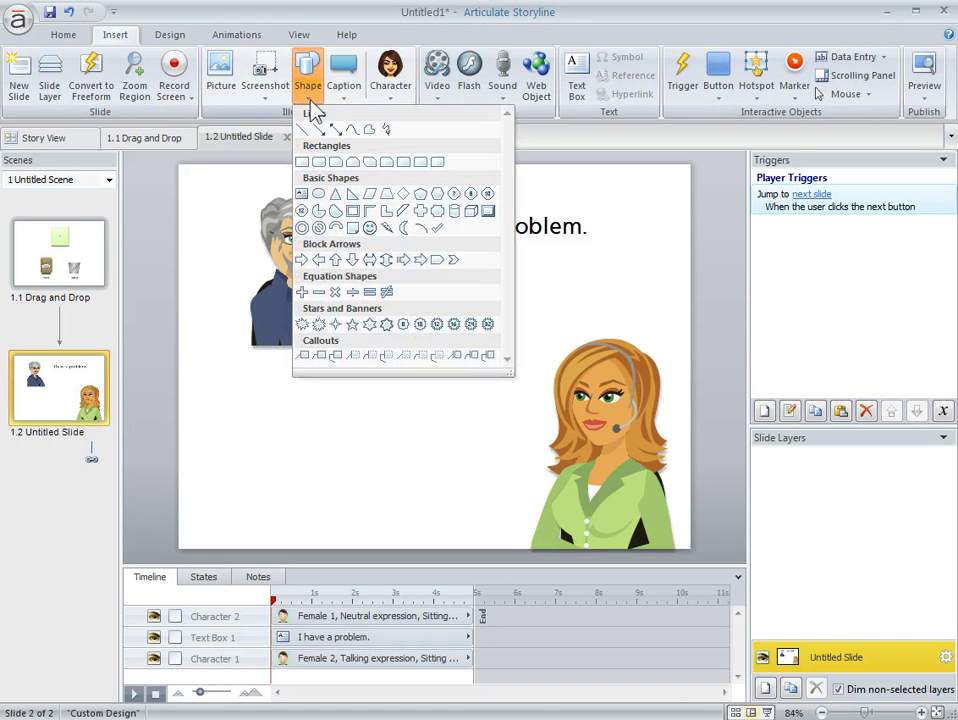
pyautogui.click(304, 160)
pyautogui.moveTo(184, 343)
pyautogui.mouseDown()
pyautogui.moveTo(299, 370)
pyautogui.moveTo(693, 367)
pyautogui.mouseUp()
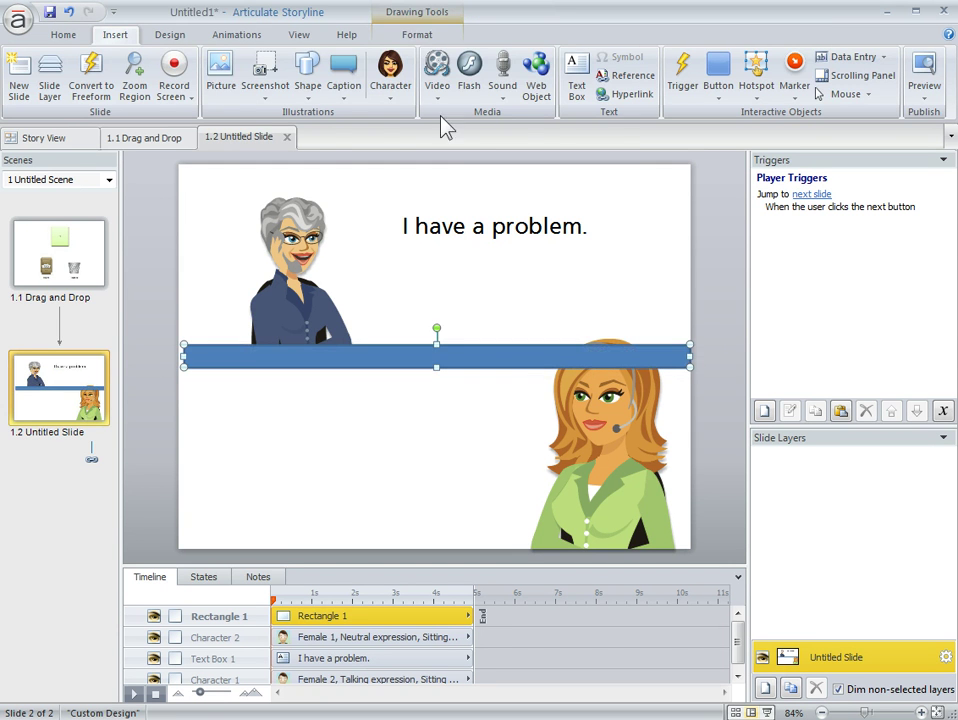
# Make the bar solid black and layer it behind the headset-wearing woman
pyautogui.click(418, 36)
pyautogui.click(252, 75)
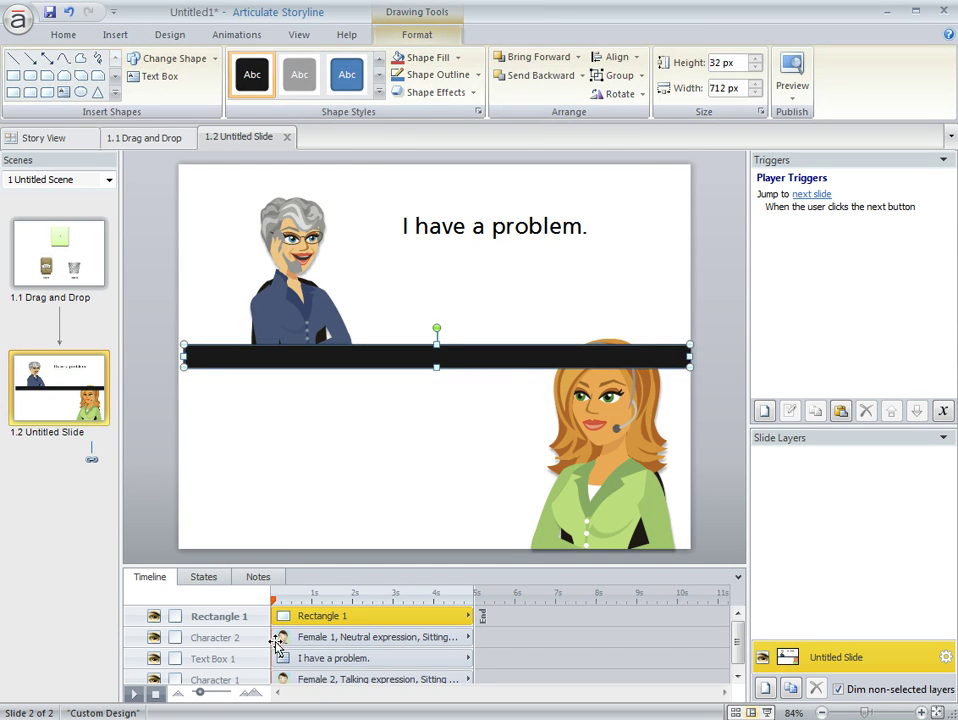
pyautogui.moveTo(330, 616); pyautogui.dragTo(330, 658)
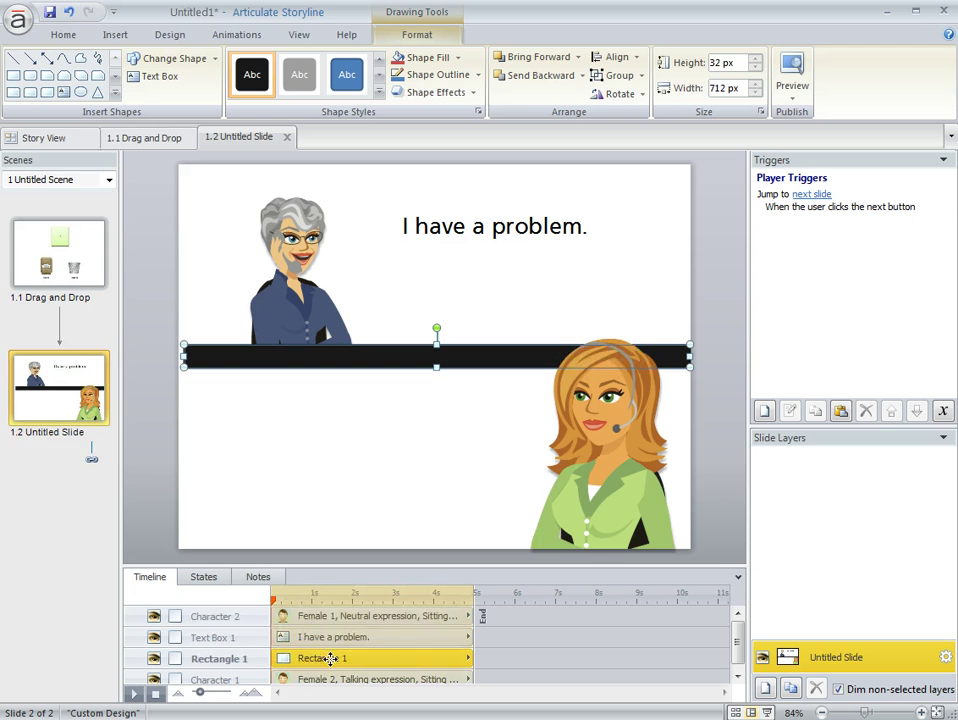
pyautogui.click(725, 264)
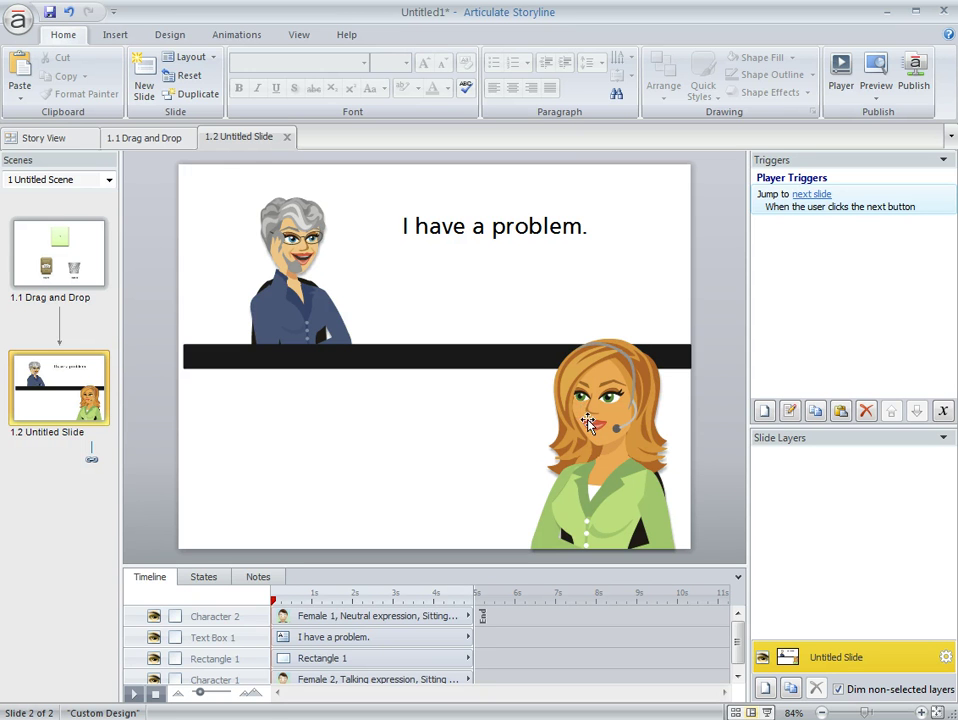
# Add a text box below the bar on the left reading "Too bad, that's part of life."
pyautogui.click(114, 37)
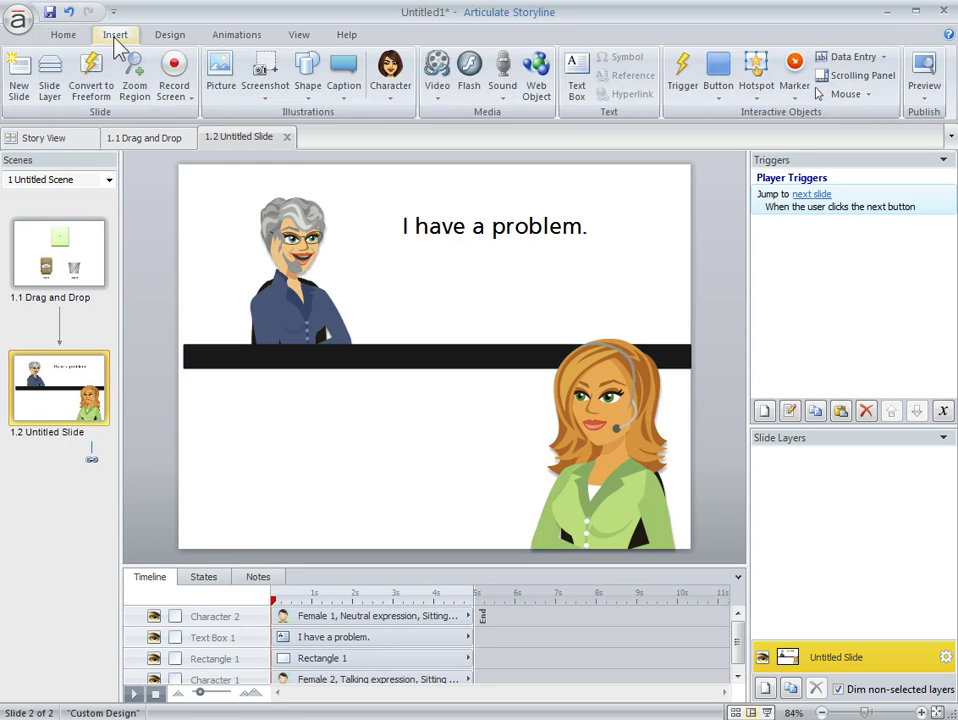
pyautogui.click(577, 78)
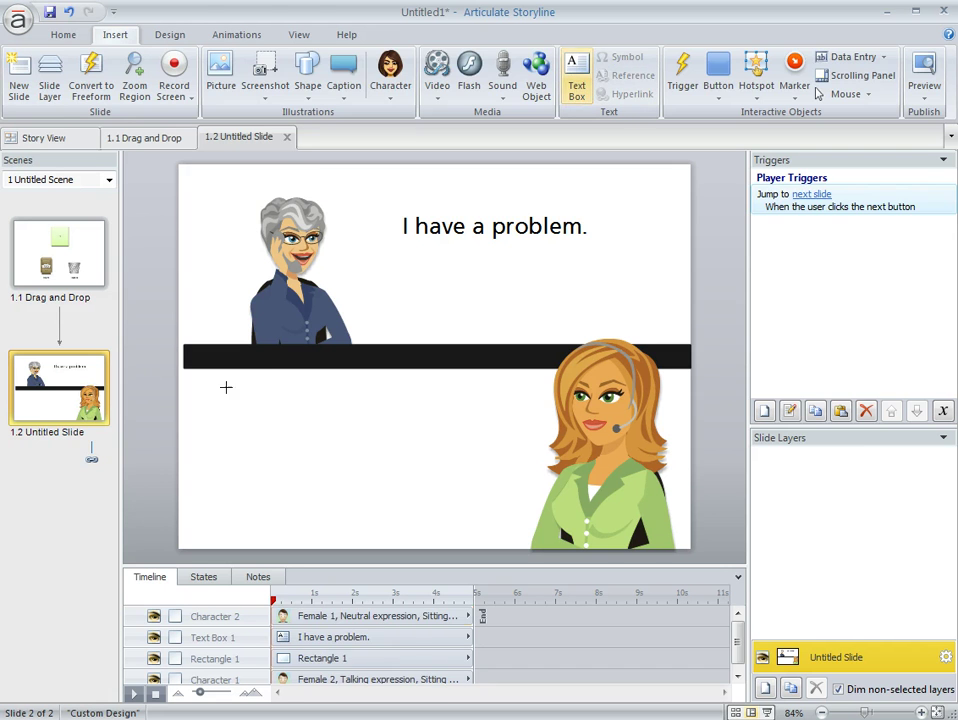
pyautogui.moveTo(226, 387)
pyautogui.mouseDown()
pyautogui.moveTo(361, 460)
pyautogui.moveTo(378, 496)
pyautogui.mouseUp()
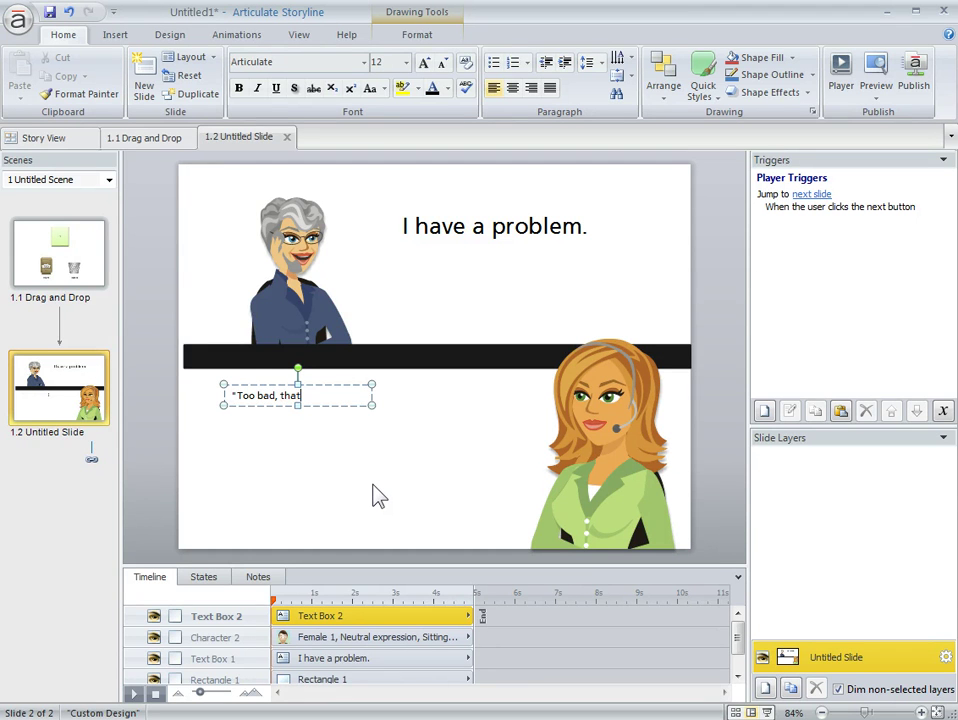
pyautogui.write('"Too bad, that\'s part of life."')
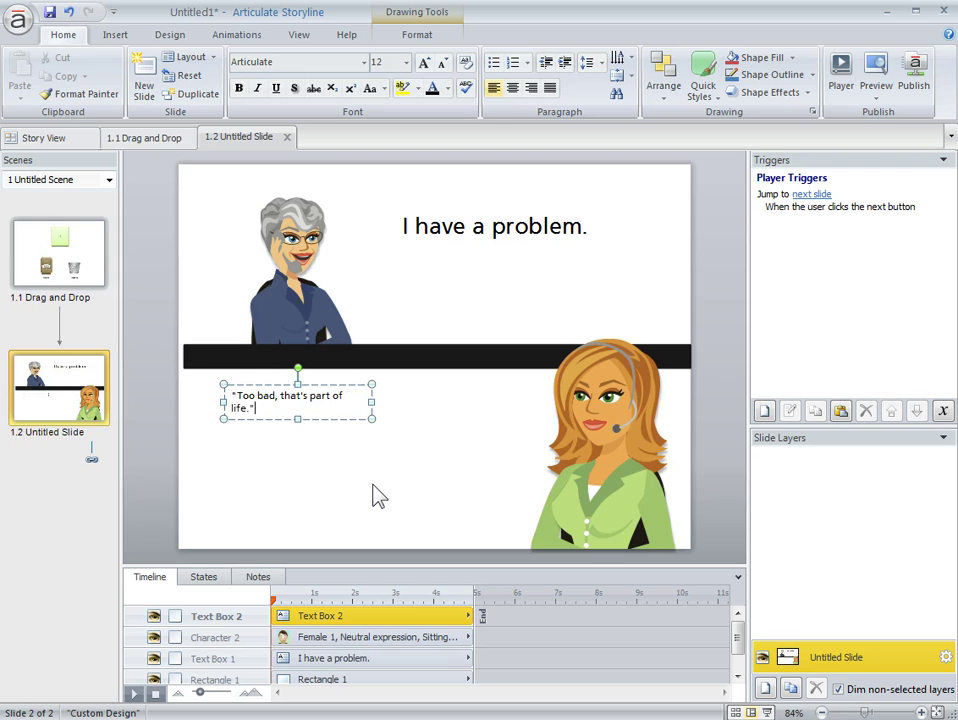
# Raise the quote's font size to 18 pt and centre its text
pyautogui.click(343, 387)
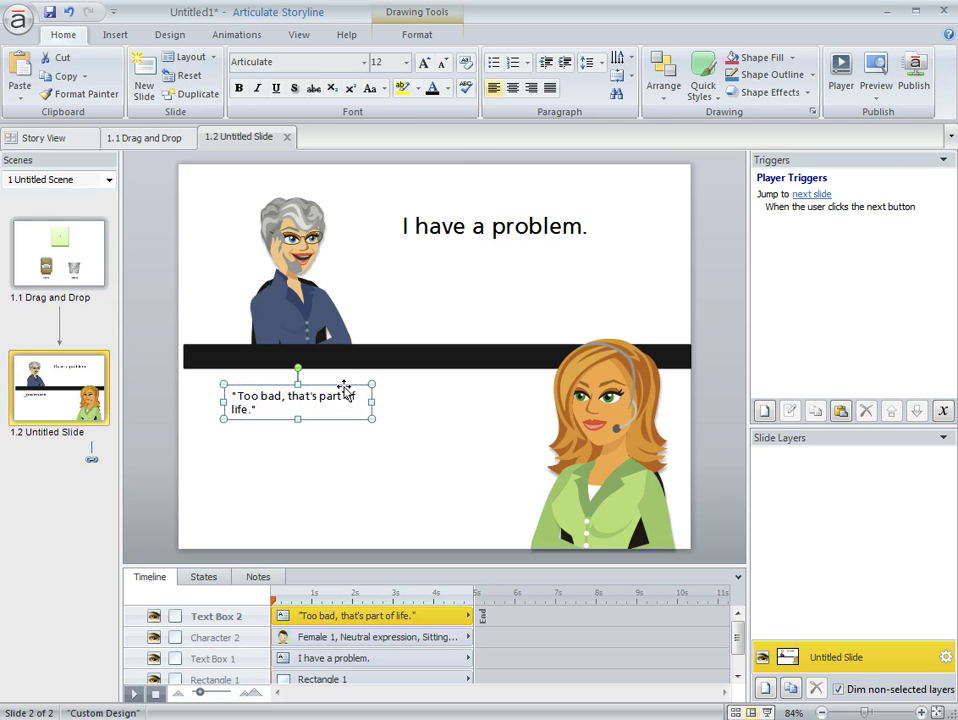
pyautogui.click(424, 63)
pyautogui.click(424, 63)
pyautogui.click(424, 63)
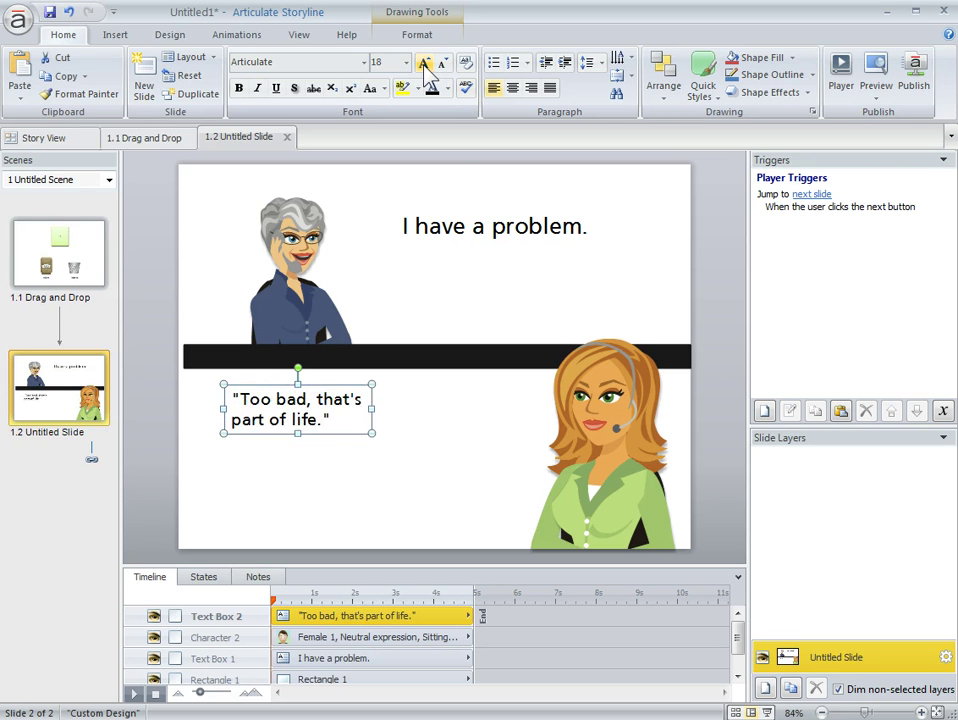
pyautogui.click(512, 88)
pyautogui.click(680, 356)
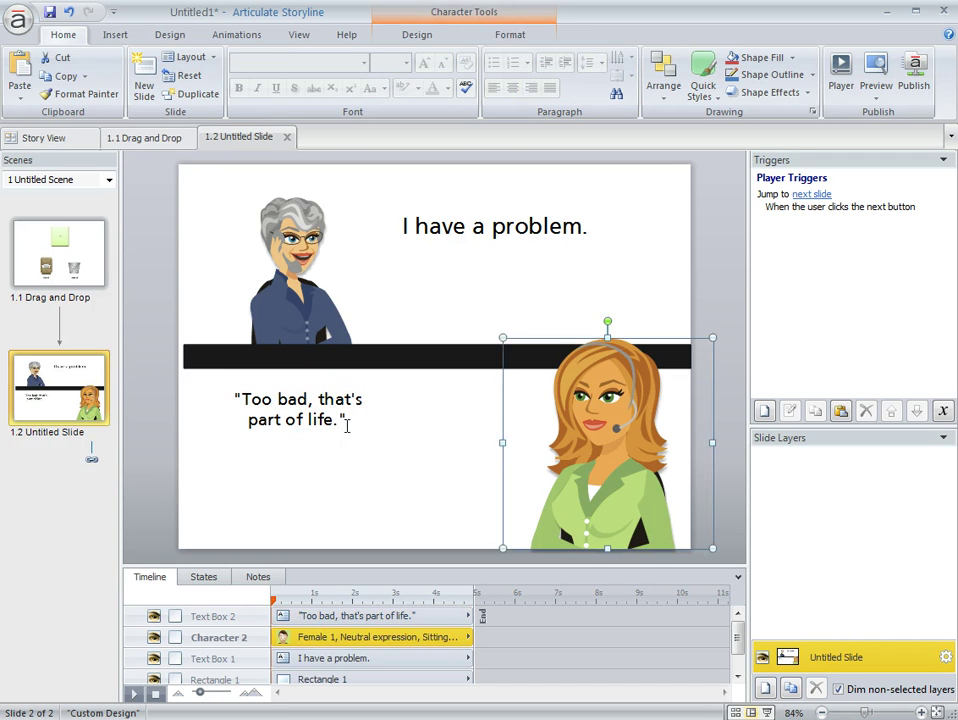
pyautogui.click(340, 422)
# Duplicate the quote box to the right and change its text to "I'm sorry to hear that. How can I help?"
pyautogui.moveTo(349, 388); pyautogui.dragTo(514, 393)
pyautogui.click(405, 398)
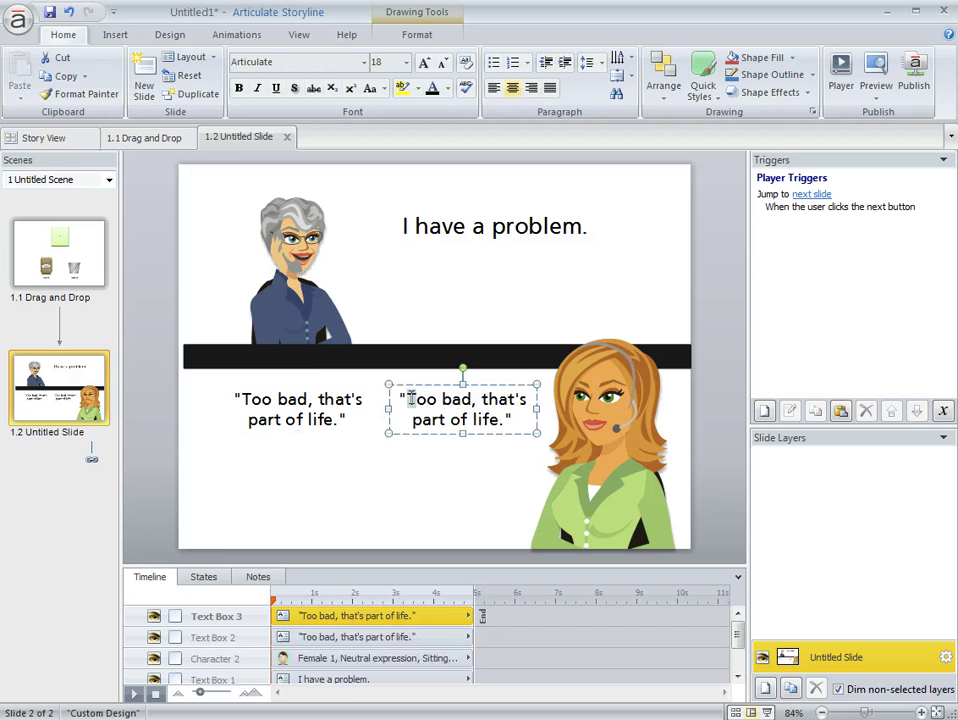
pyautogui.moveTo(405, 398); pyautogui.dragTo(494, 420)
pyautogui.write("I'm sor")
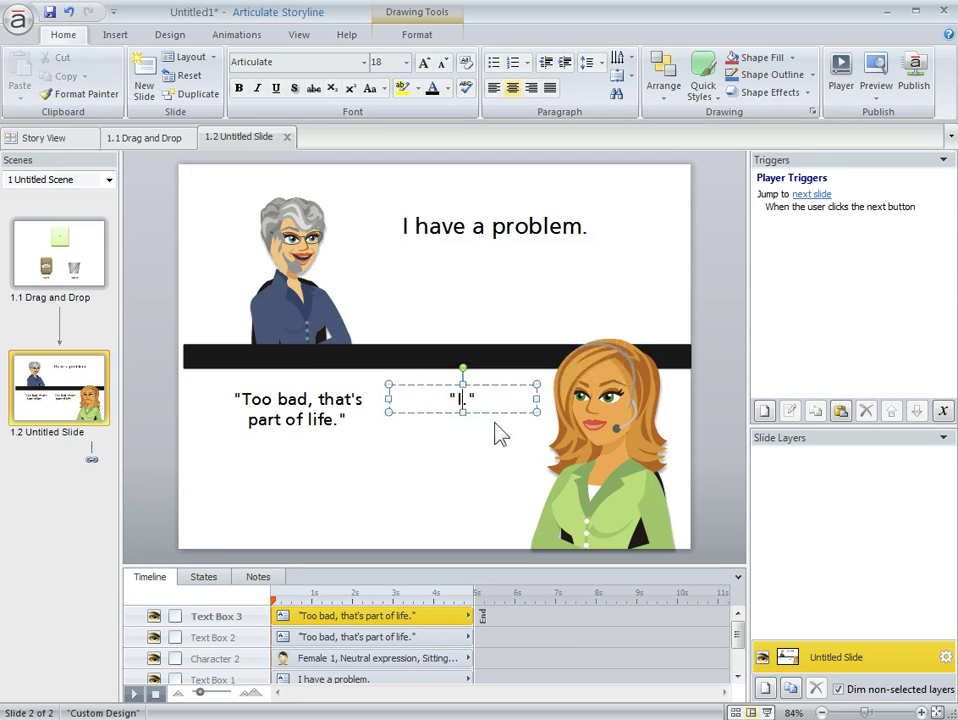
pyautogui.write('ry to hear th')
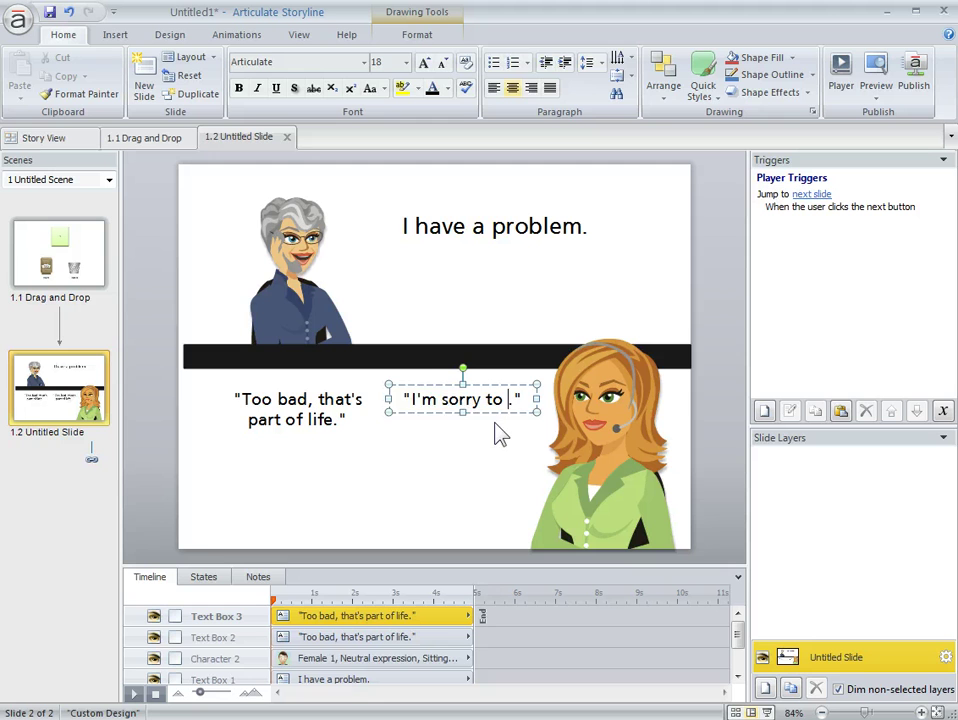
pyautogui.write('at')
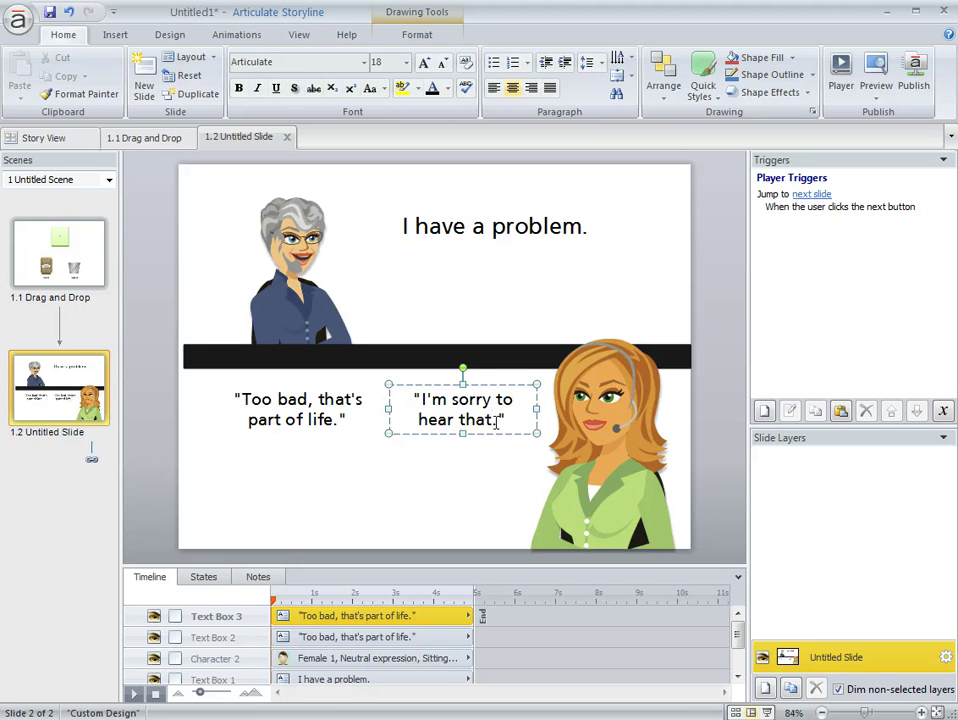
pyautogui.write('. How can I help')
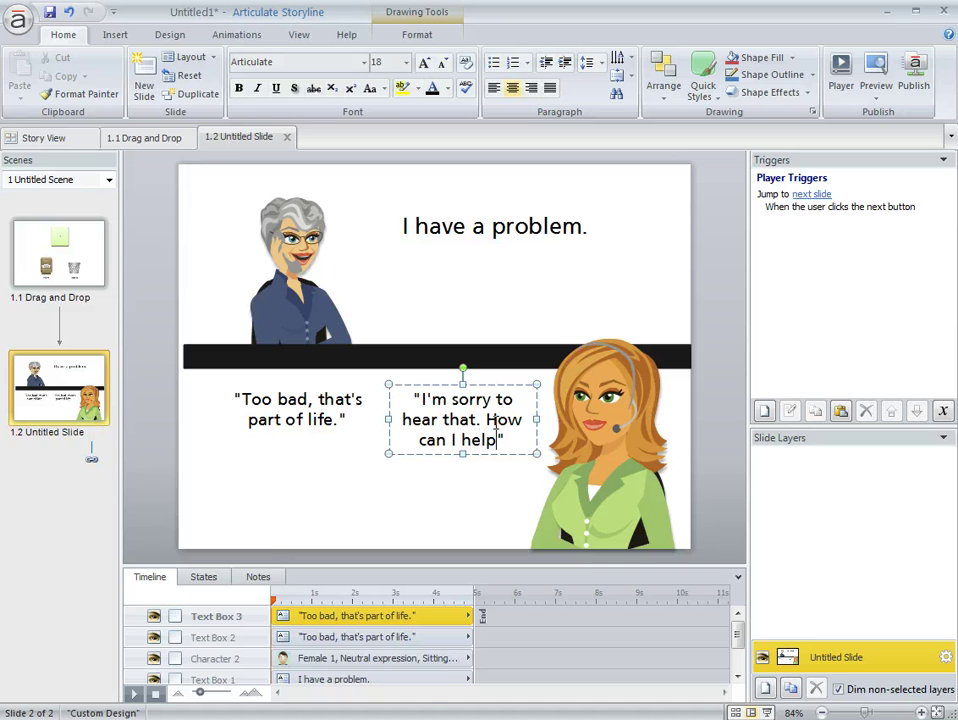
pyautogui.write('?')
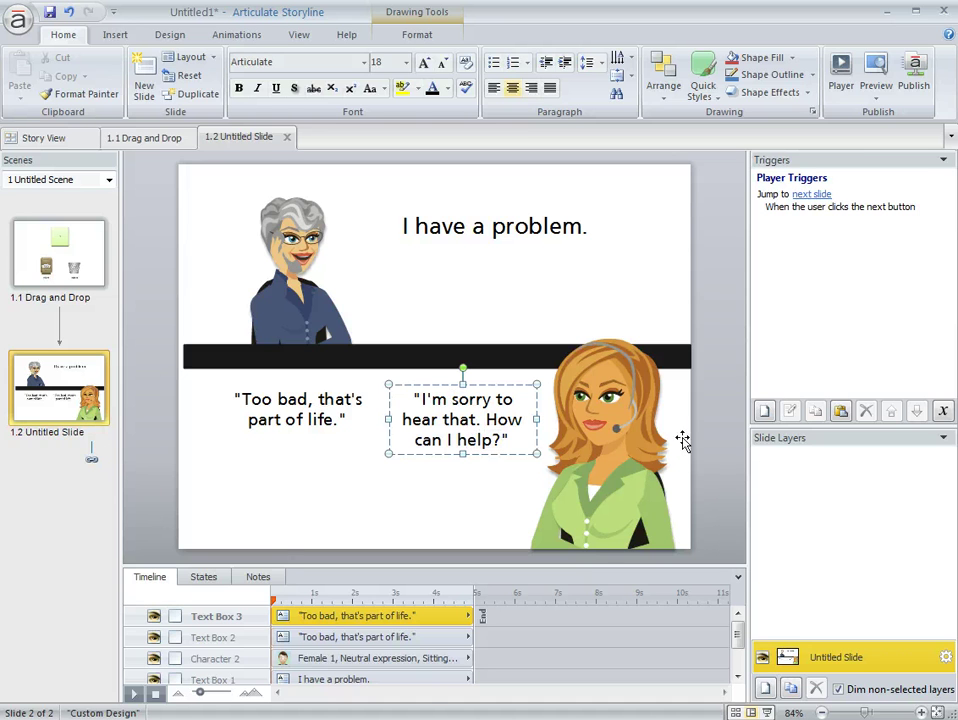
pyautogui.click(700, 416)
pyautogui.click(716, 305)
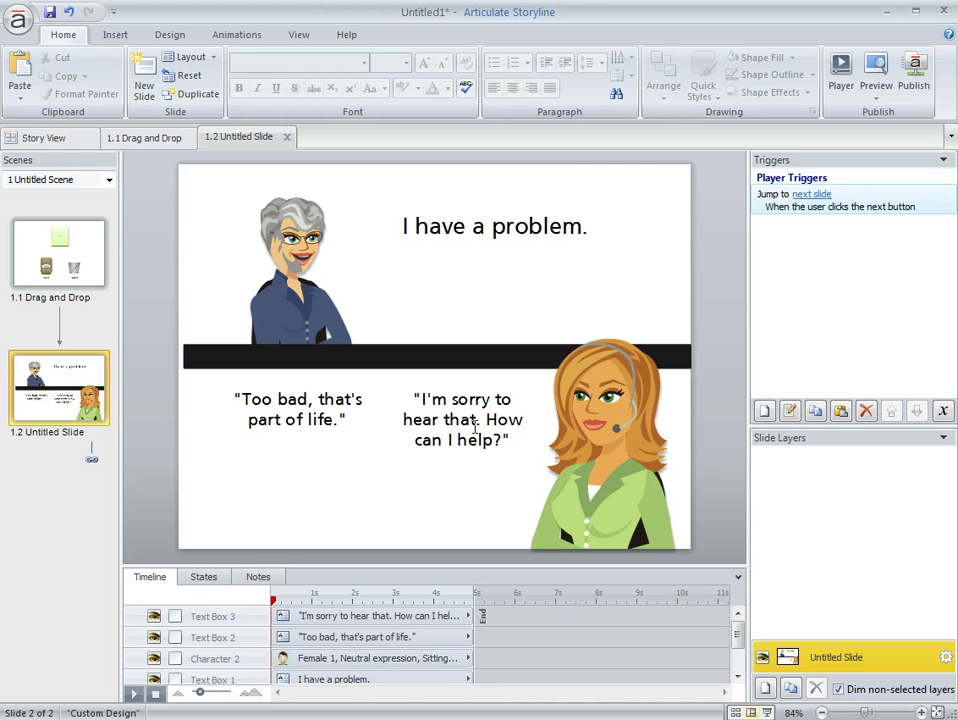
# Draw a button labelled 'Choice 1' below the first response and start a trigger for it
pyautogui.click(118, 35)
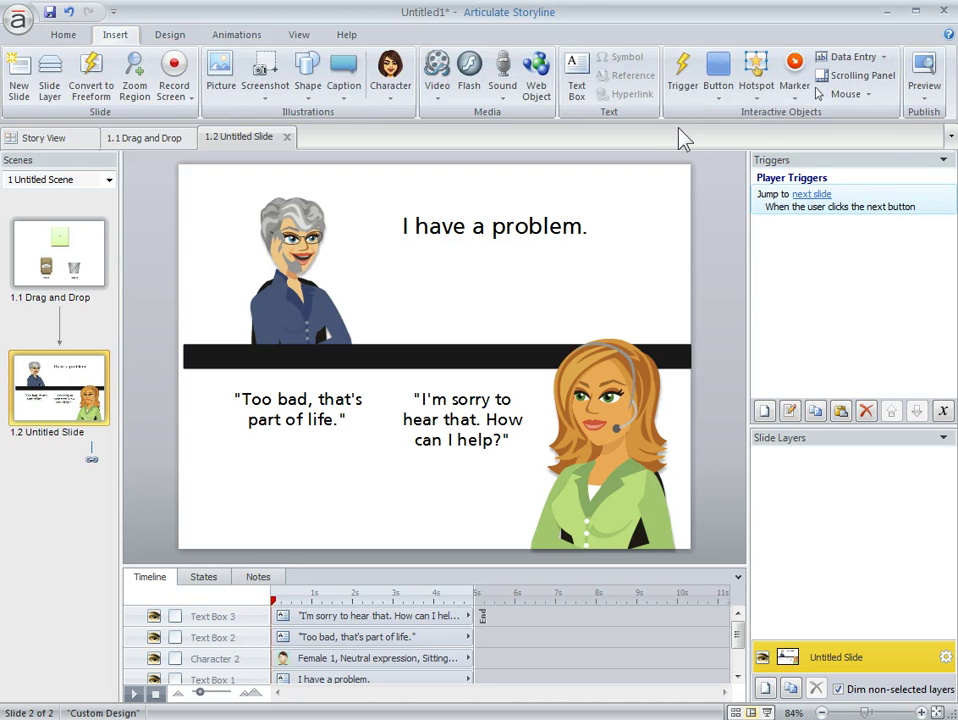
pyautogui.click(720, 92)
pyautogui.click(735, 145)
pyautogui.moveTo(243, 490)
pyautogui.mouseDown()
pyautogui.moveTo(352, 505)
pyautogui.moveTo(332, 527)
pyautogui.mouseUp()
pyautogui.write('Choice')
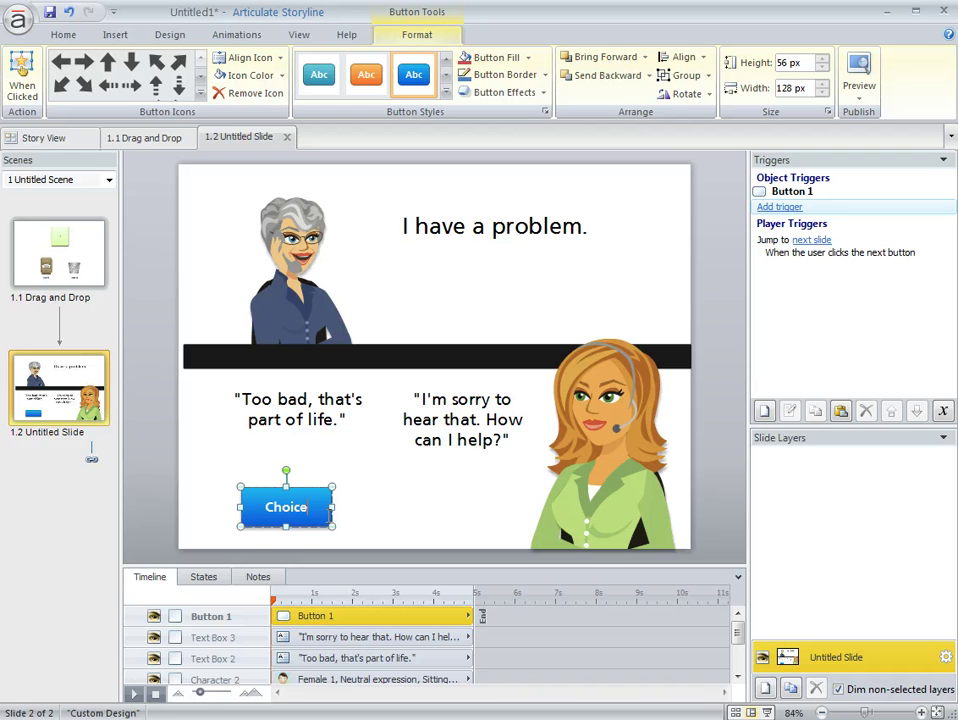
pyautogui.write(' 1')
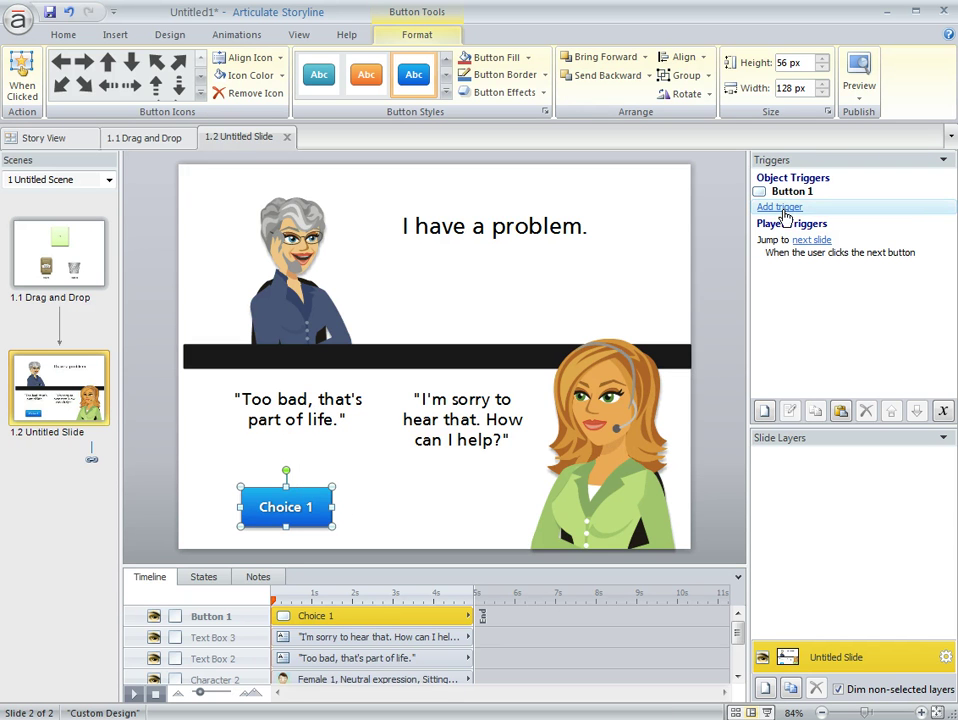
pyautogui.click(782, 207)
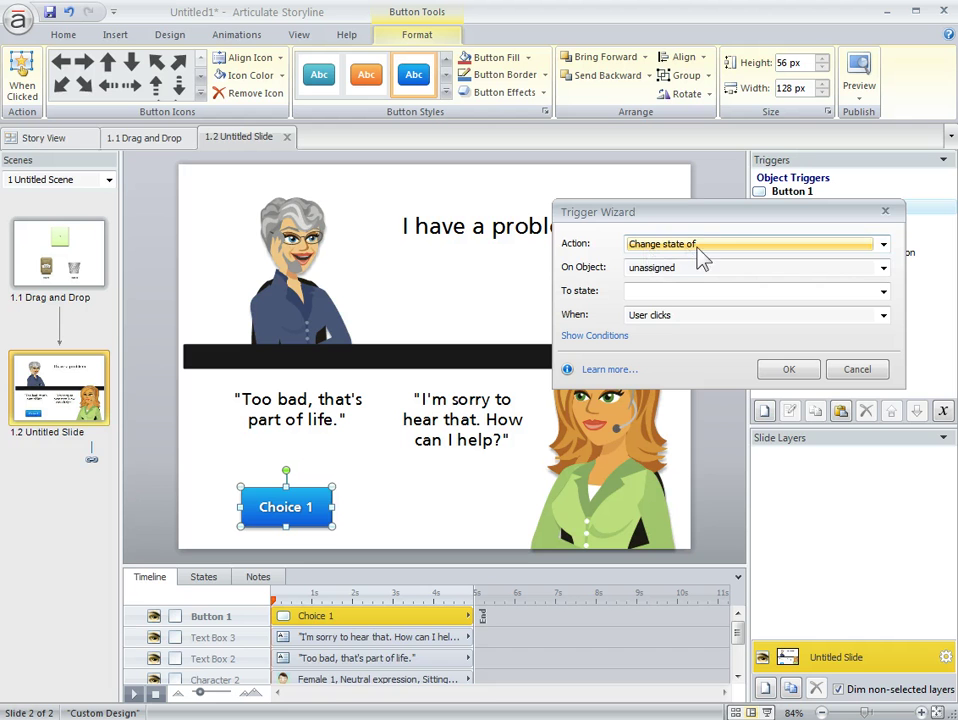
# Set the trigger to change Character 1 to the Angry state when Button 1 is clicked
pyautogui.click(883, 267)
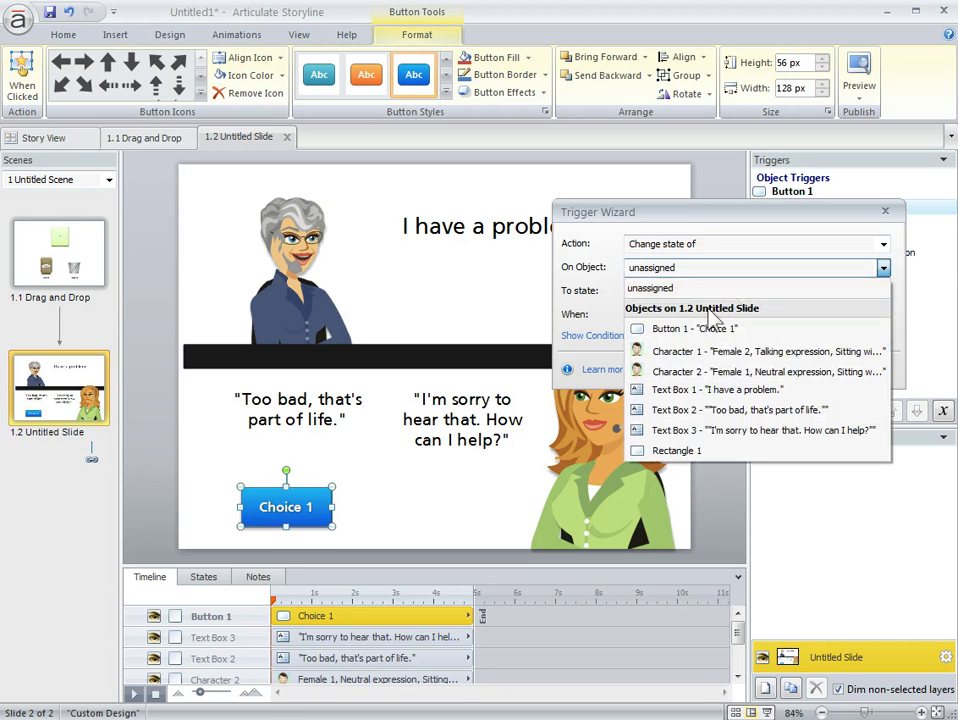
pyautogui.click(680, 354)
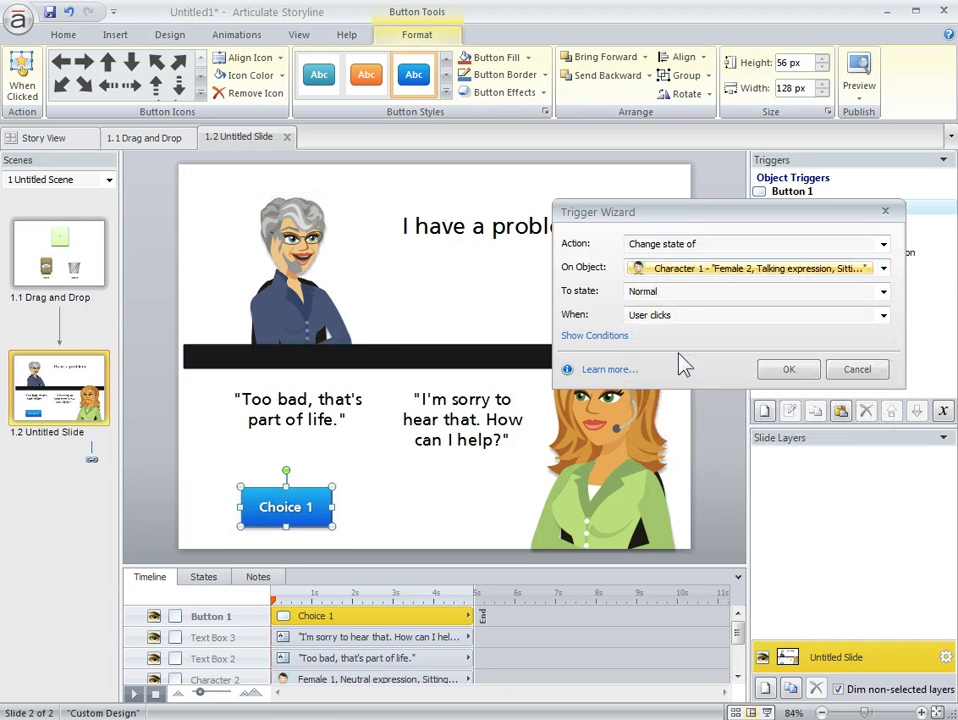
pyautogui.click(675, 299)
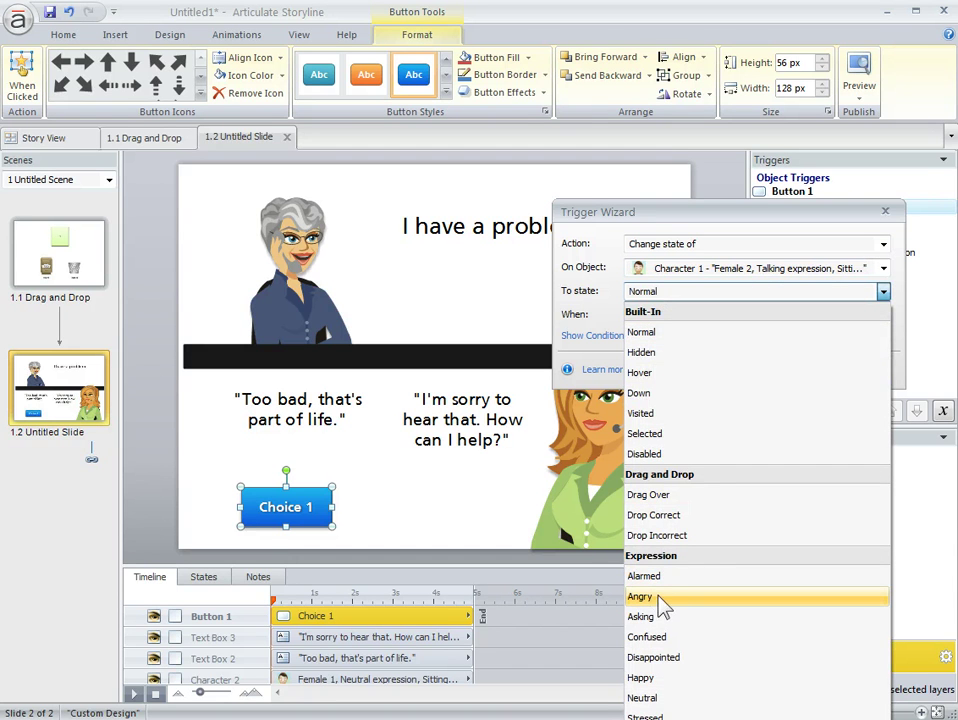
pyautogui.click(652, 598)
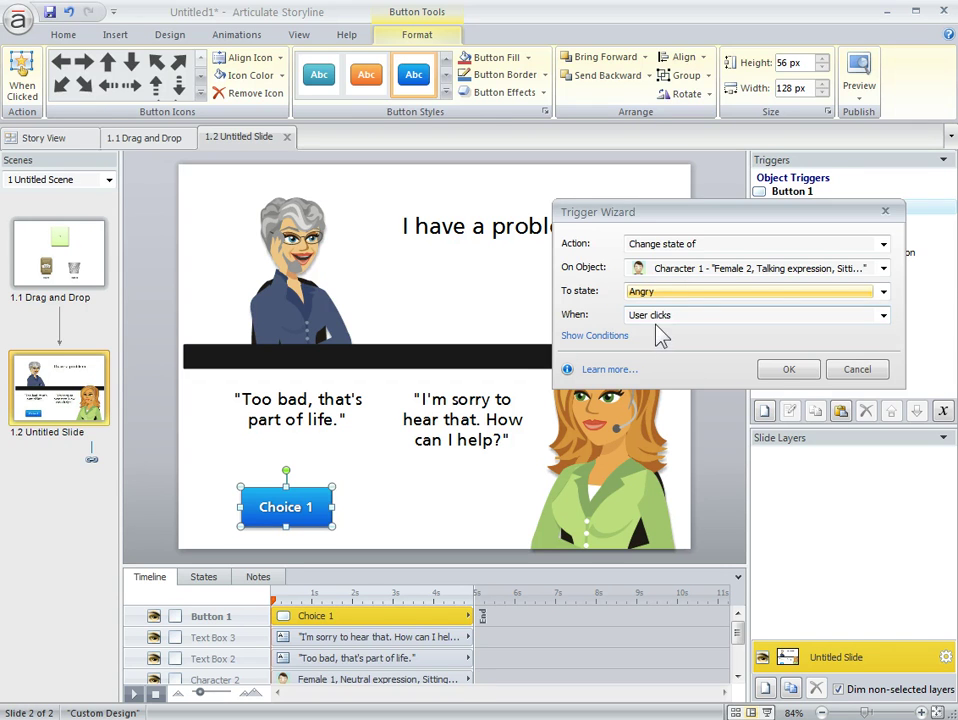
pyautogui.click(808, 372)
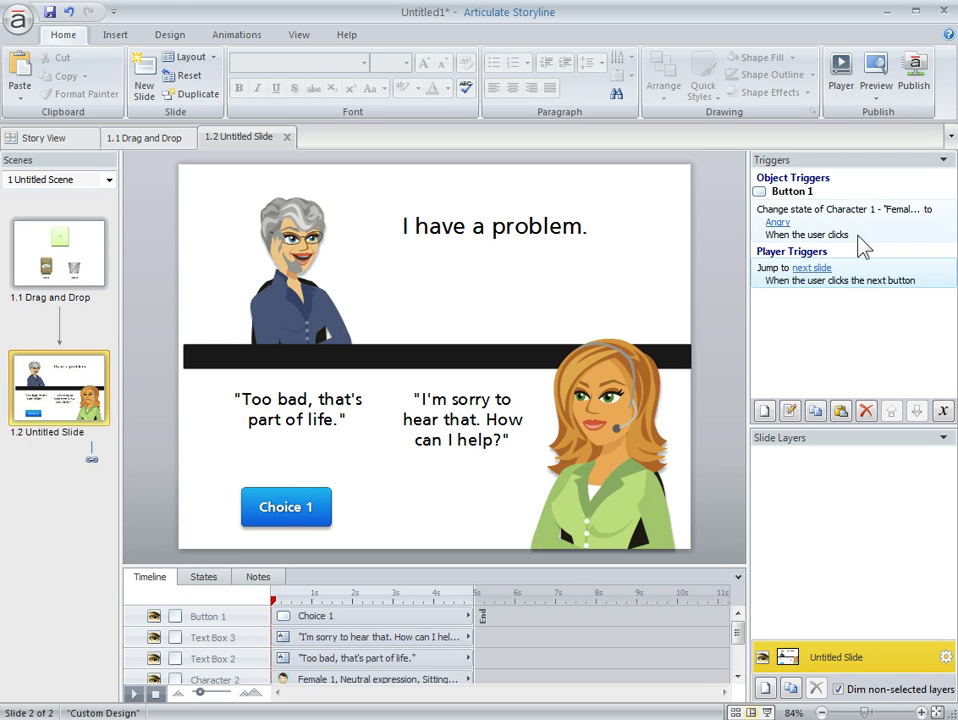
# Duplicate the Angry trigger, retarget the copy to change Character 2 to Alarmed, then preview
pyautogui.click(810, 222)
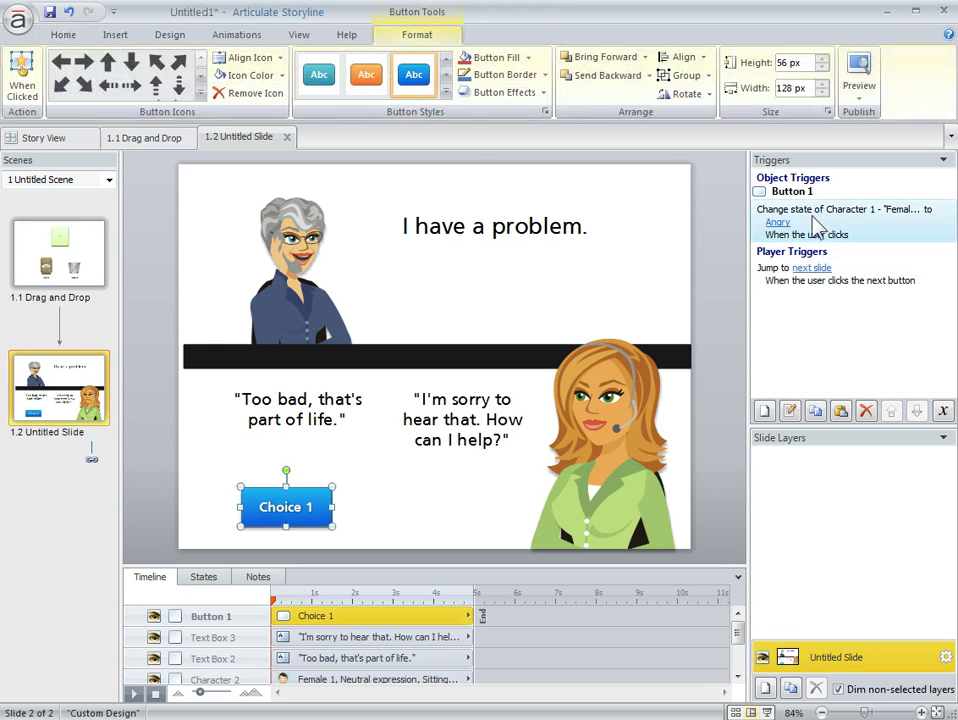
pyautogui.click(815, 412)
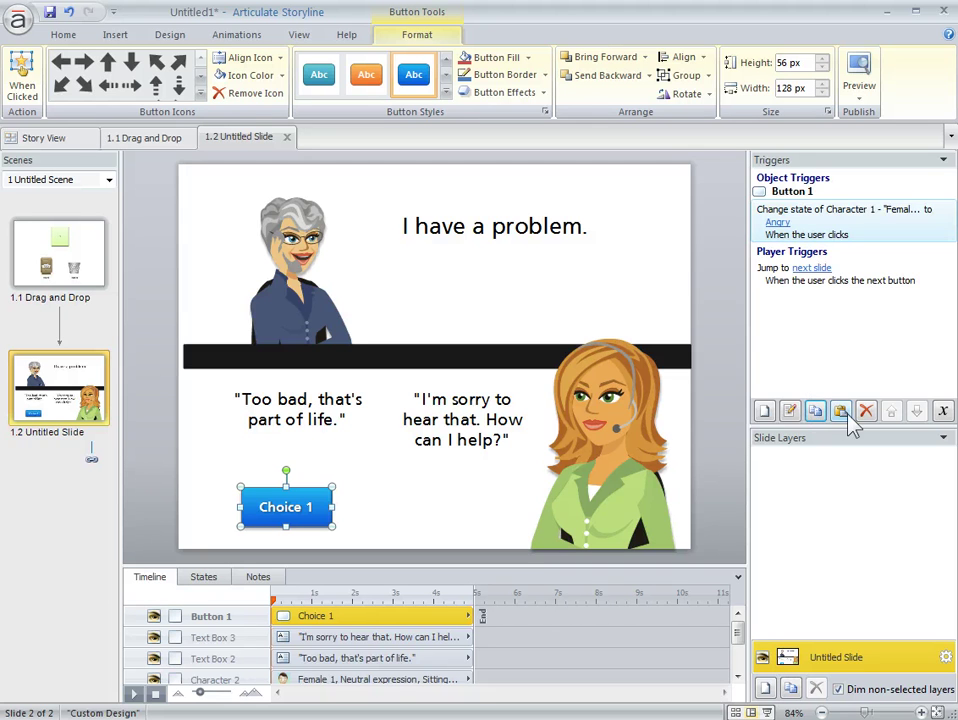
pyautogui.click(840, 412)
pyautogui.doubleClick(835, 272)
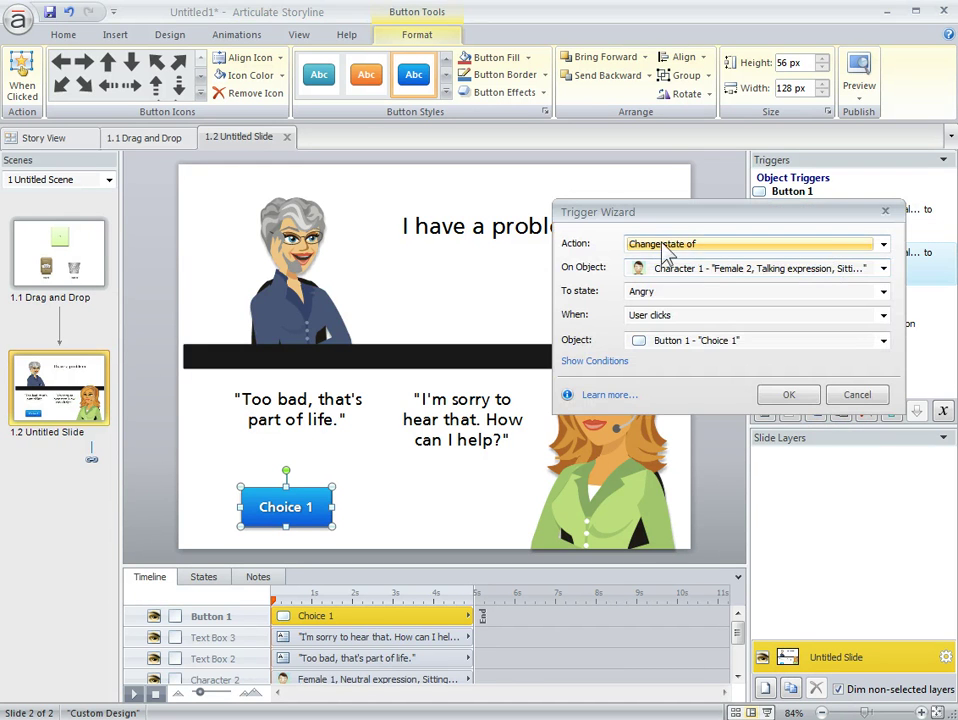
pyautogui.click(883, 269)
pyautogui.click(697, 372)
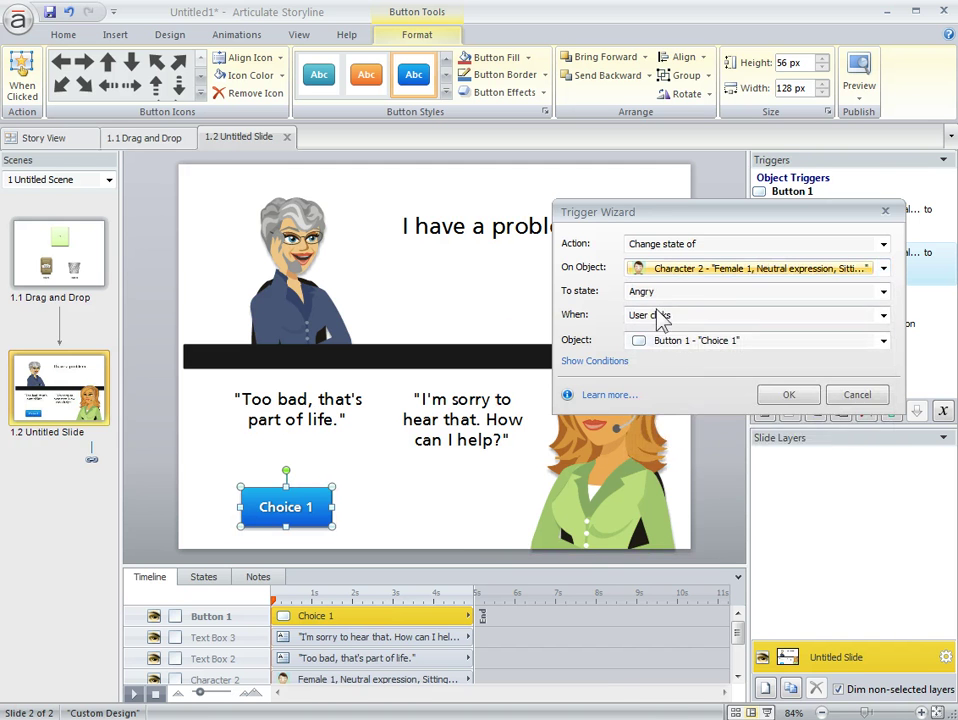
pyautogui.click(883, 291)
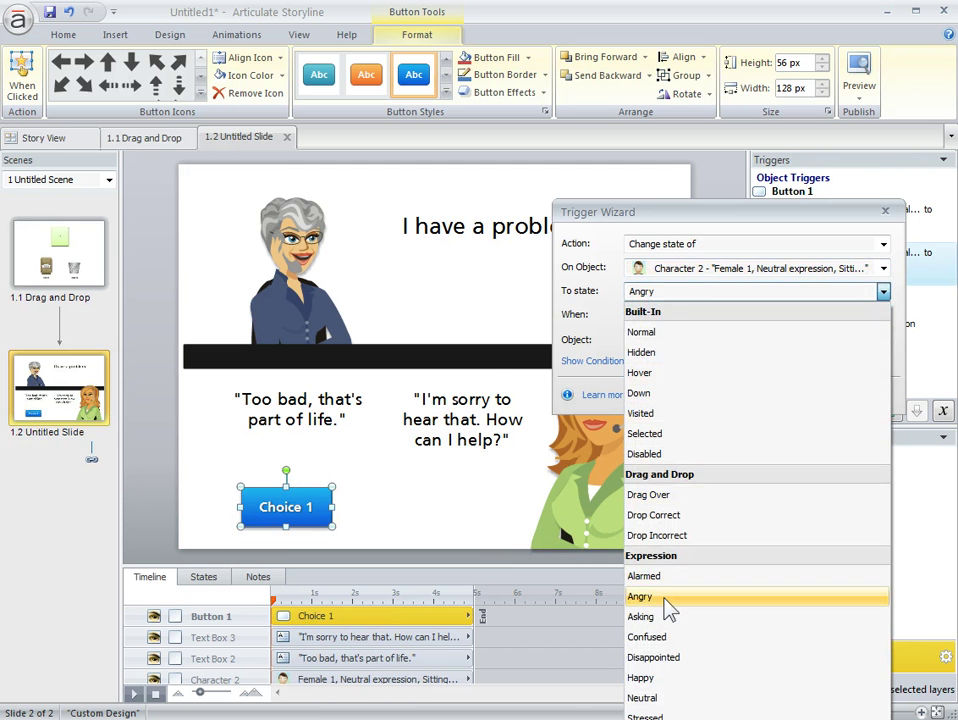
pyautogui.click(655, 577)
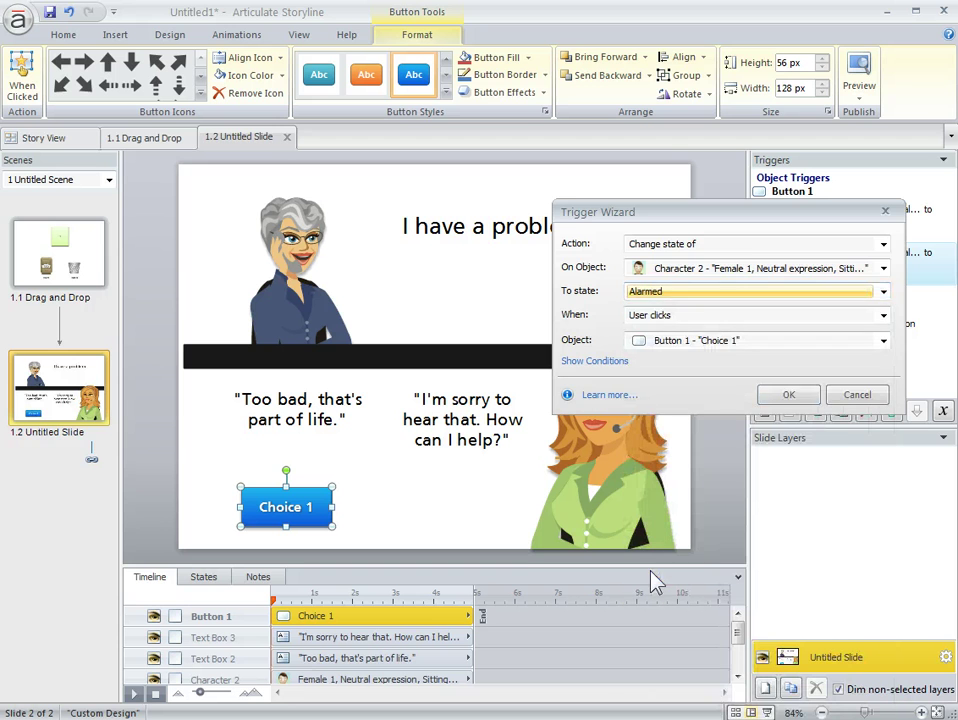
pyautogui.click(787, 396)
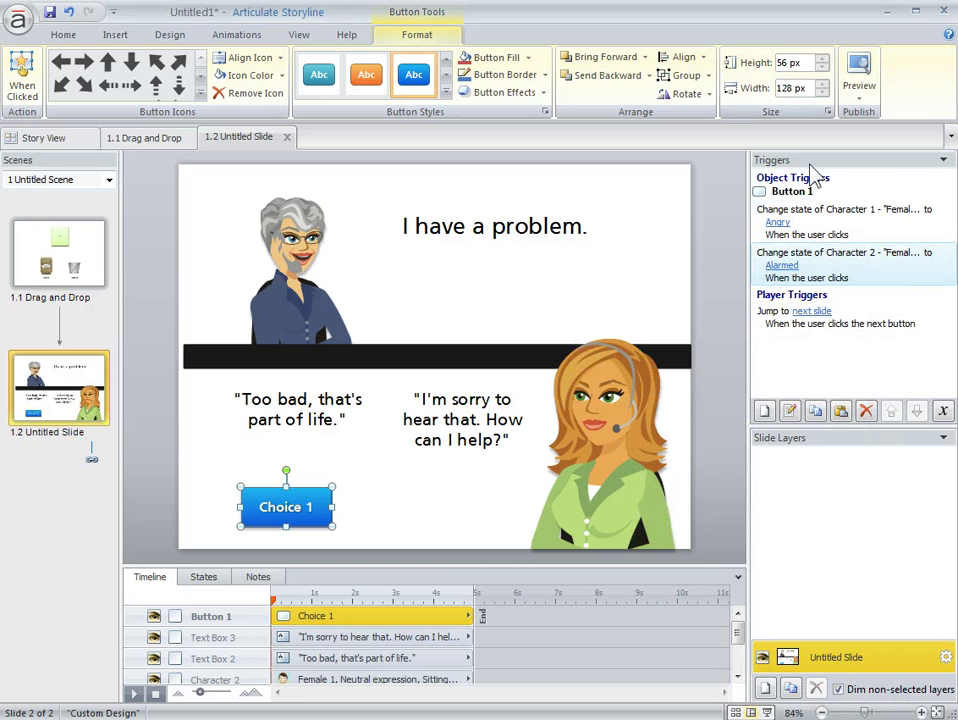
pyautogui.click(860, 92)
pyautogui.click(892, 118)
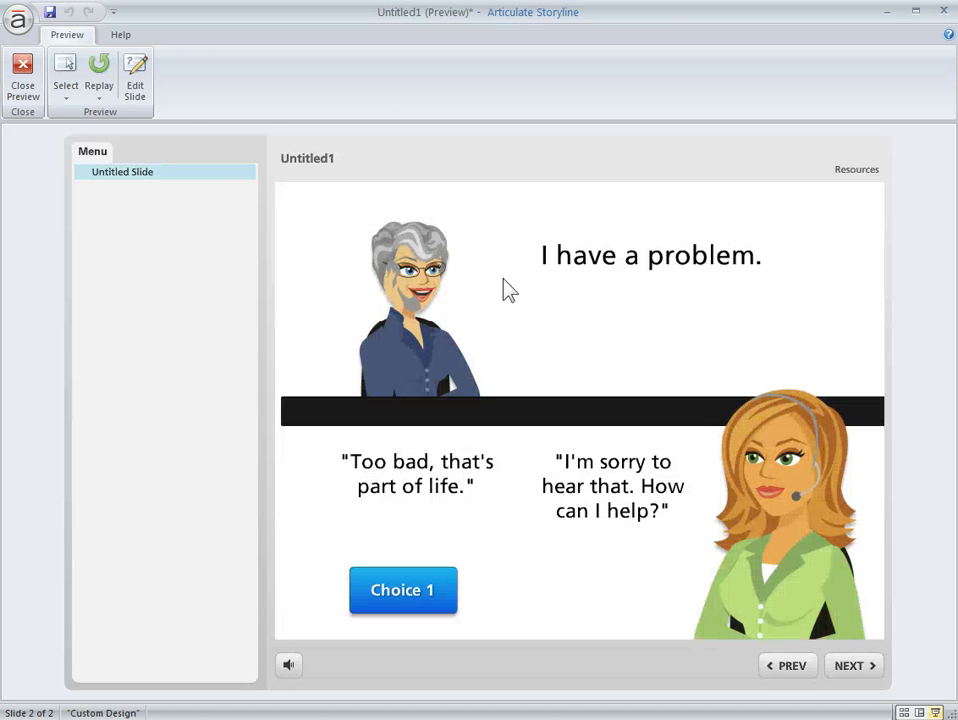
pyautogui.click(428, 590)
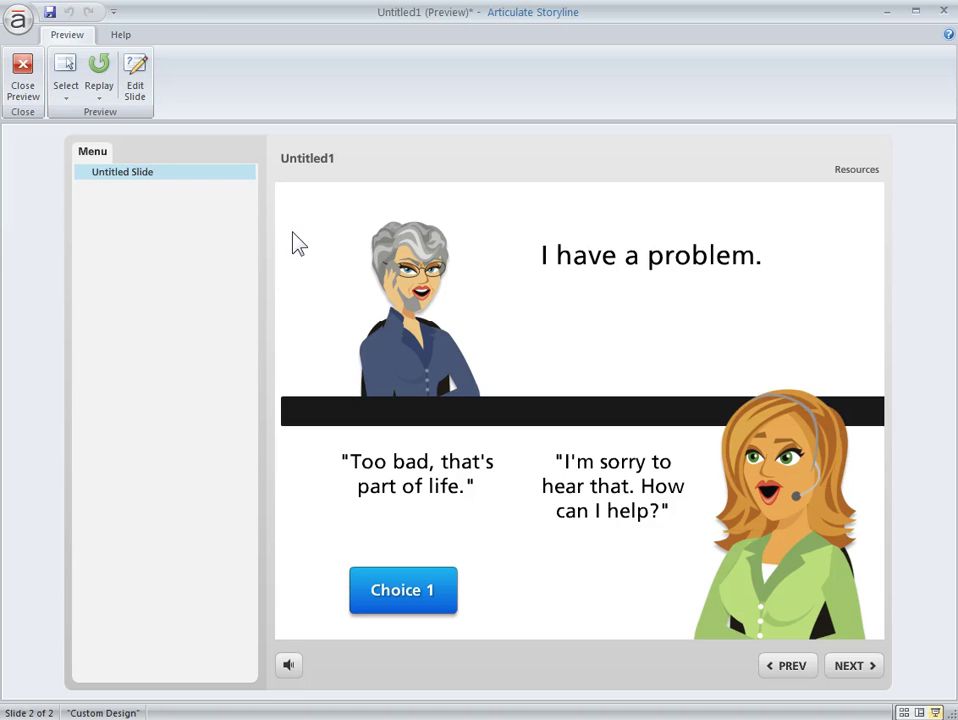
pyautogui.click(24, 80)
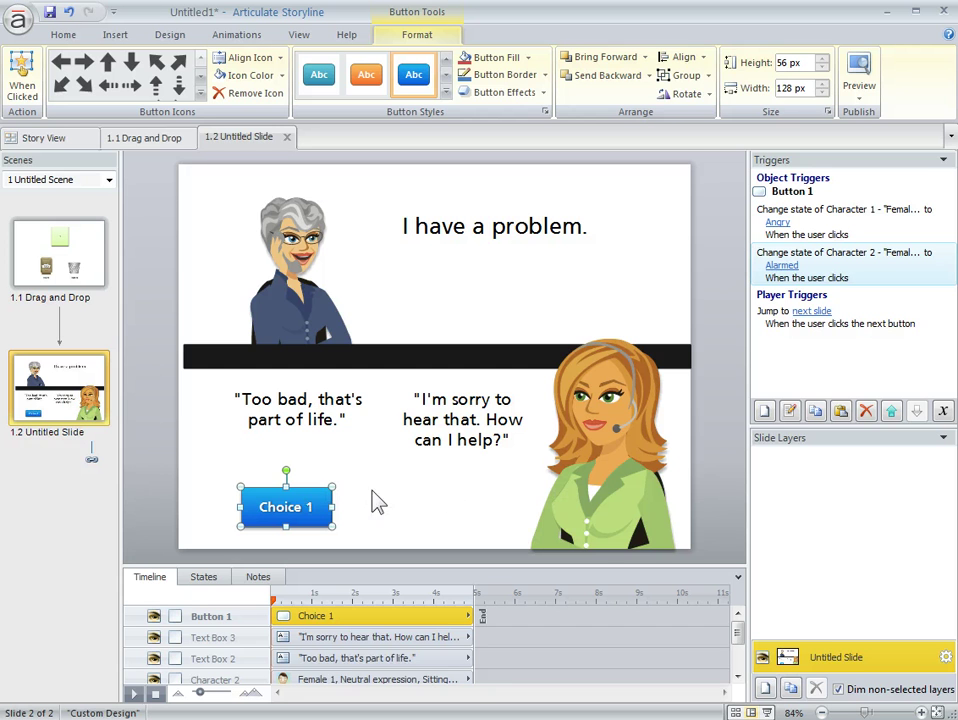
# Duplicate the Choice 1 button to its right and relabel the copy 'Choice 2'
pyautogui.moveTo(307, 490); pyautogui.dragTo(471, 495)
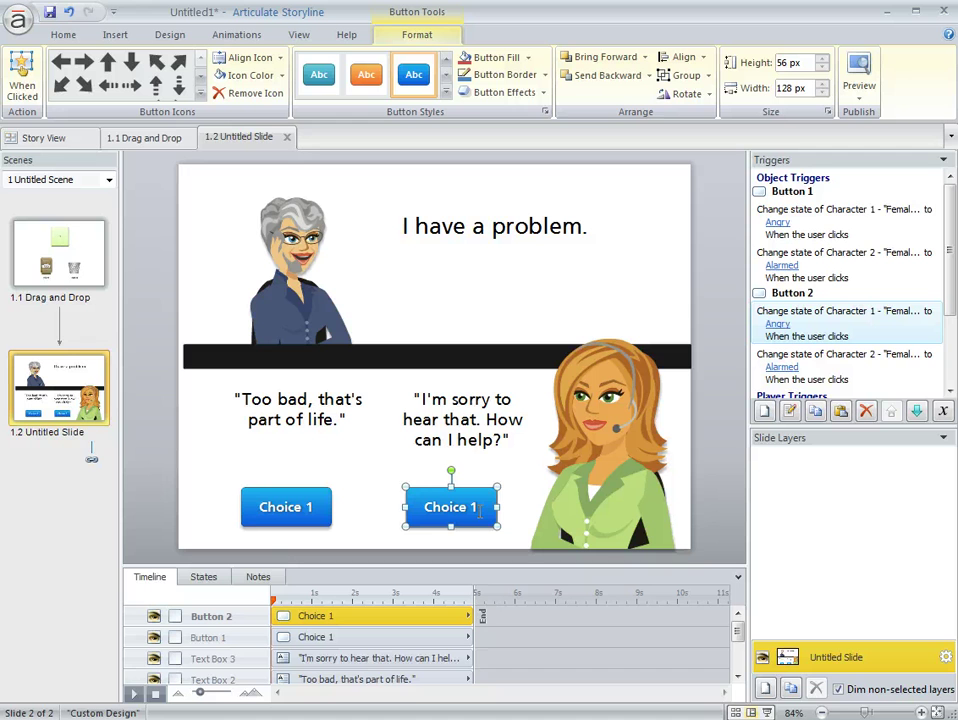
pyautogui.click(479, 510)
pyautogui.press('BackSpace')
pyautogui.write('2')
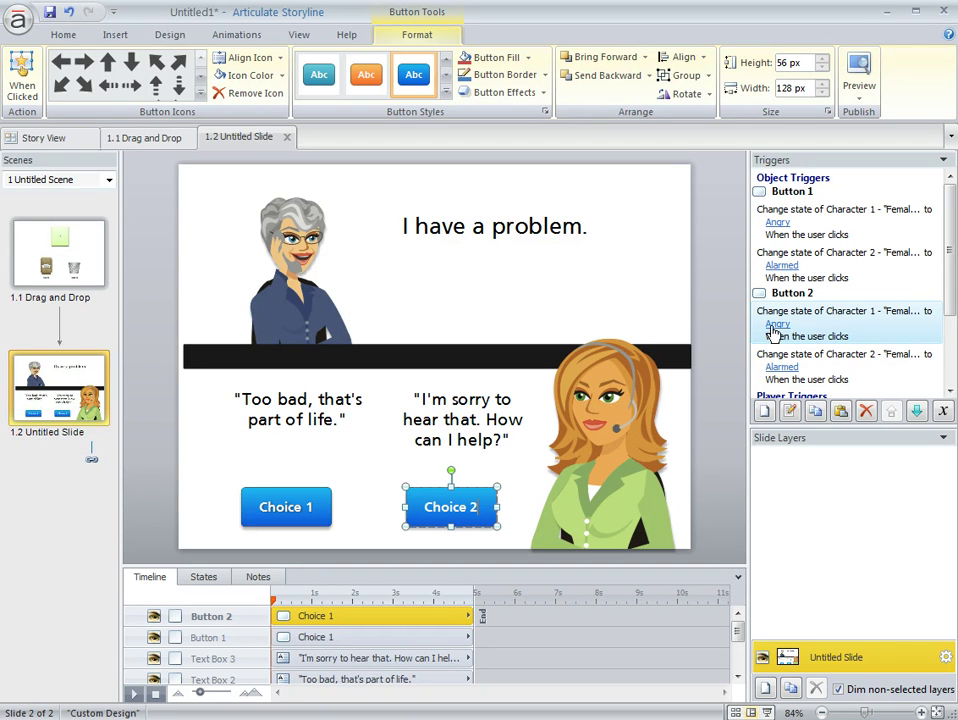
# Set both characters' trigger states for the Choice 2 button to Happy
pyautogui.click(779, 325)
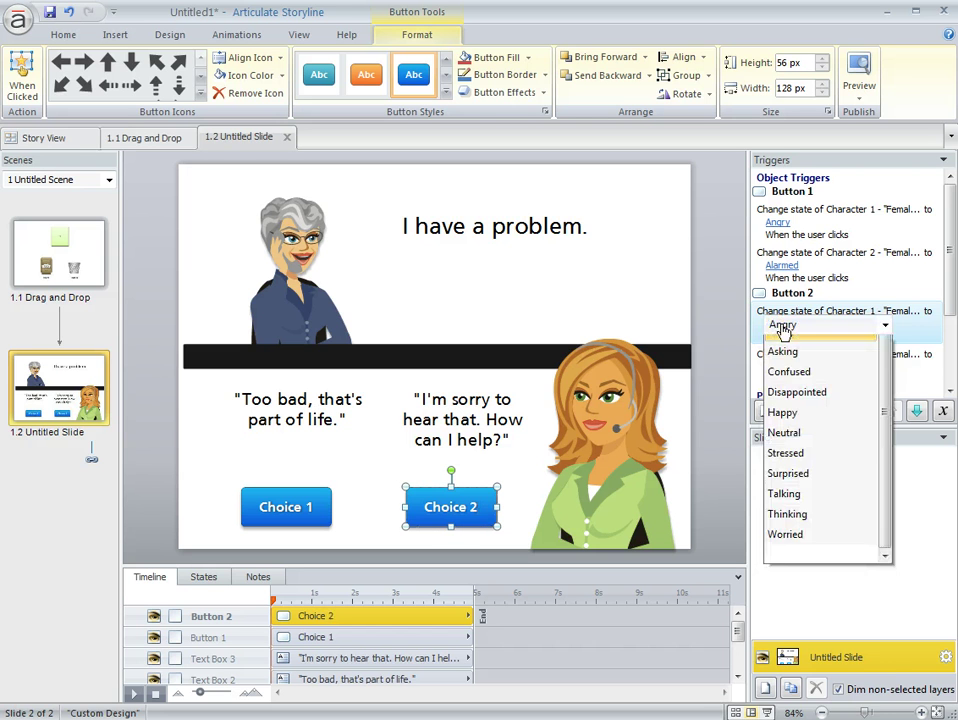
pyautogui.click(795, 591)
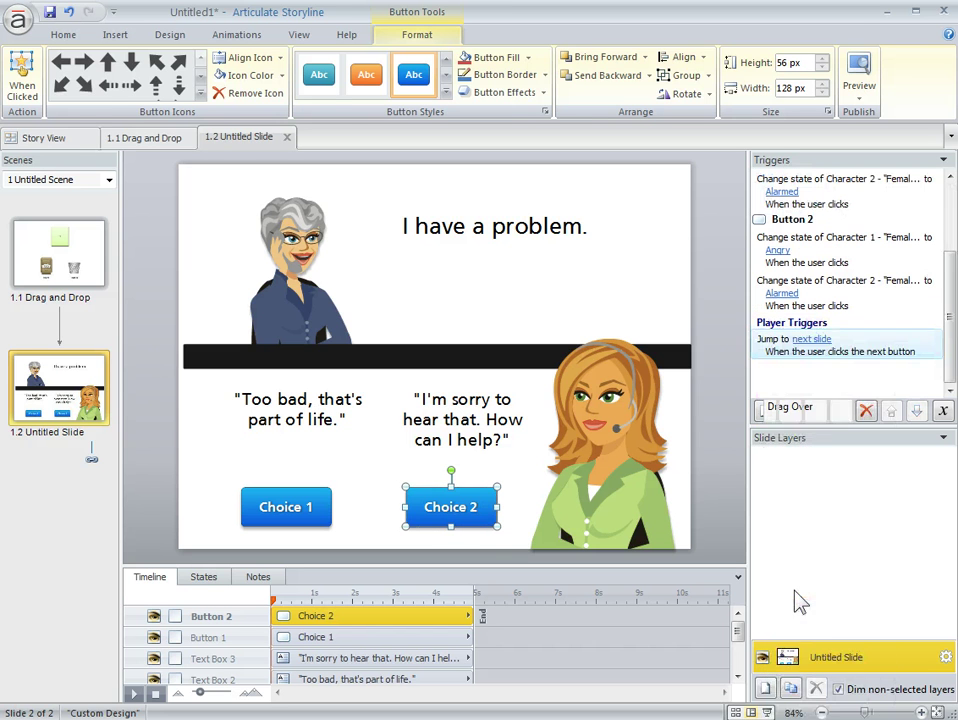
pyautogui.click(767, 355)
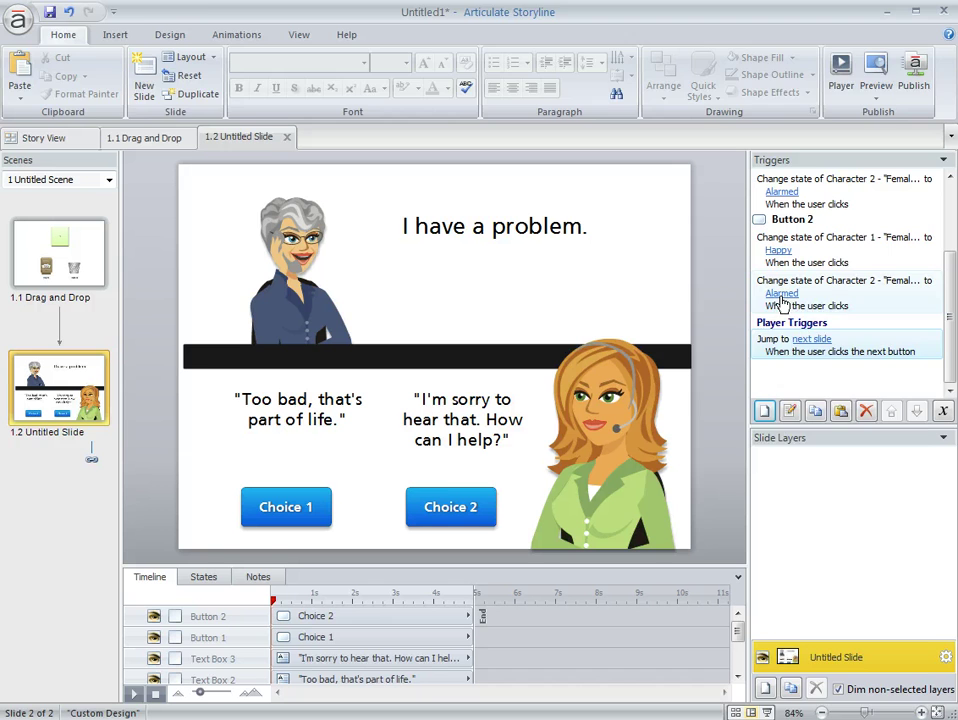
pyautogui.click(782, 293)
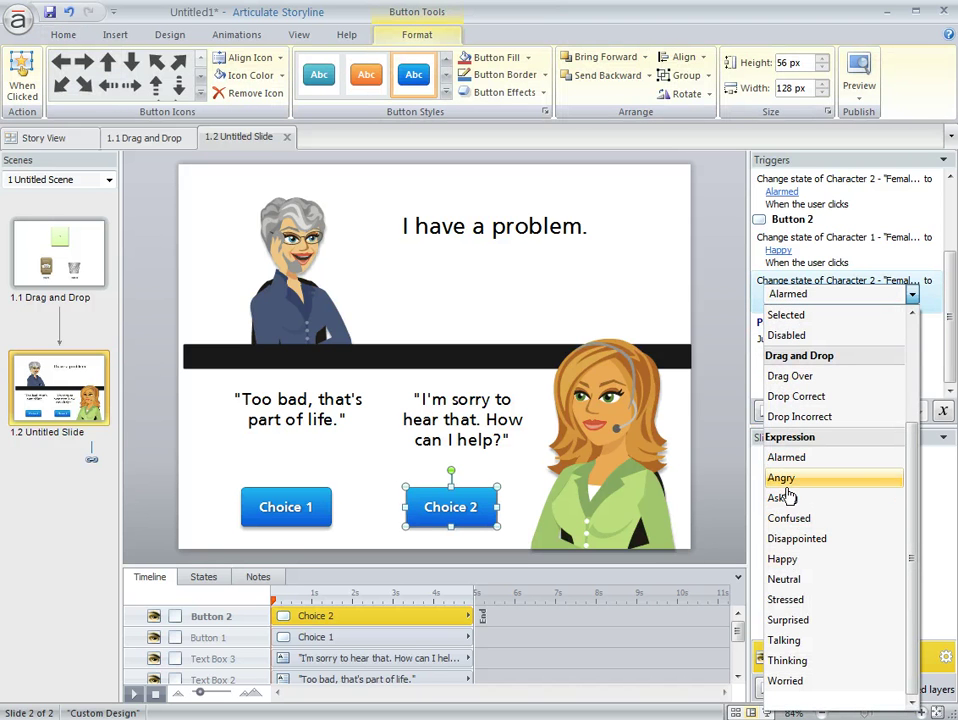
pyautogui.click(786, 568)
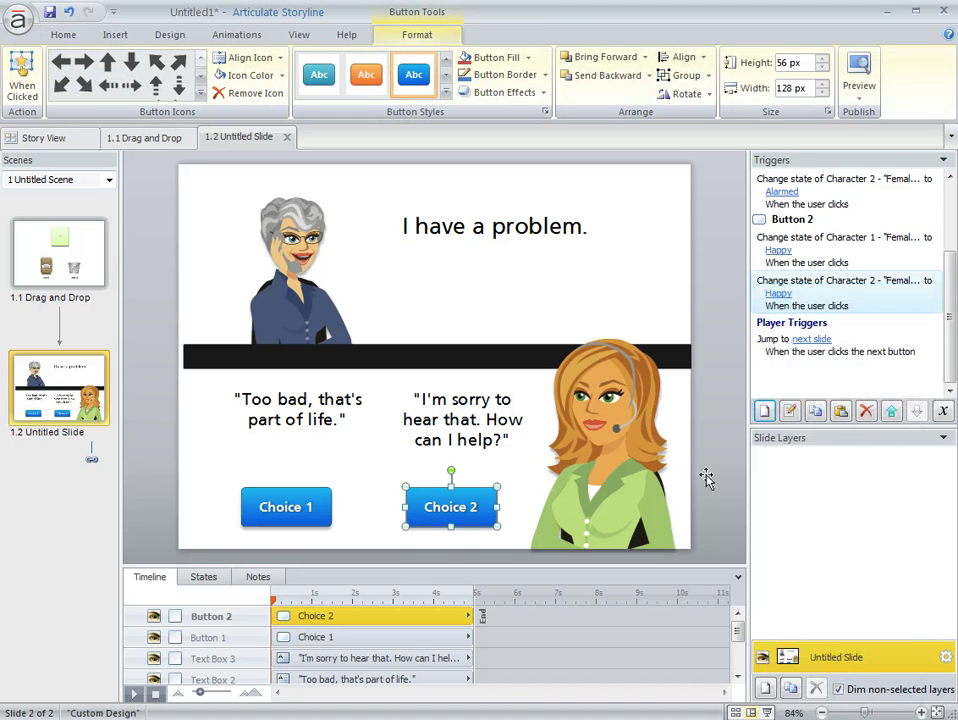
# Preview only this slide to test the Choice 1 and Choice 2 buttons
pyautogui.click(858, 98)
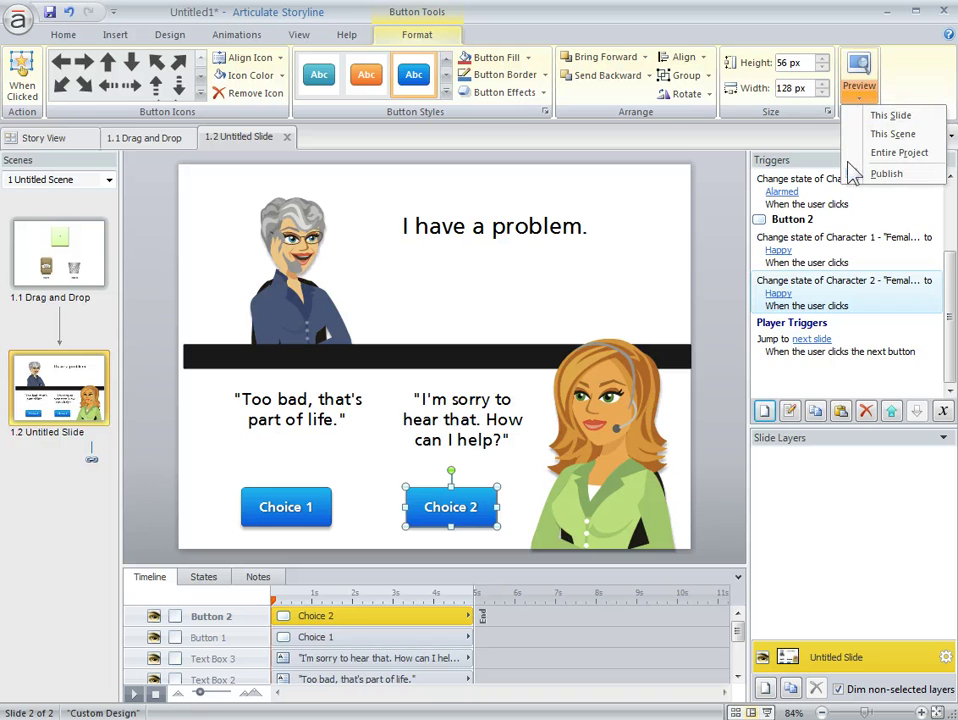
pyautogui.click(890, 116)
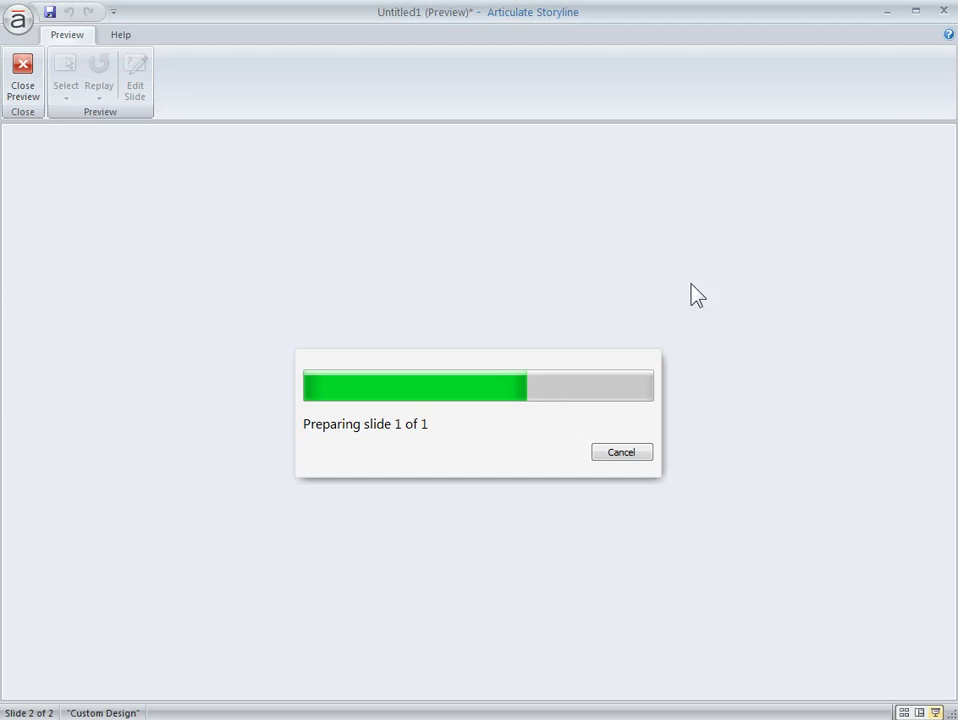